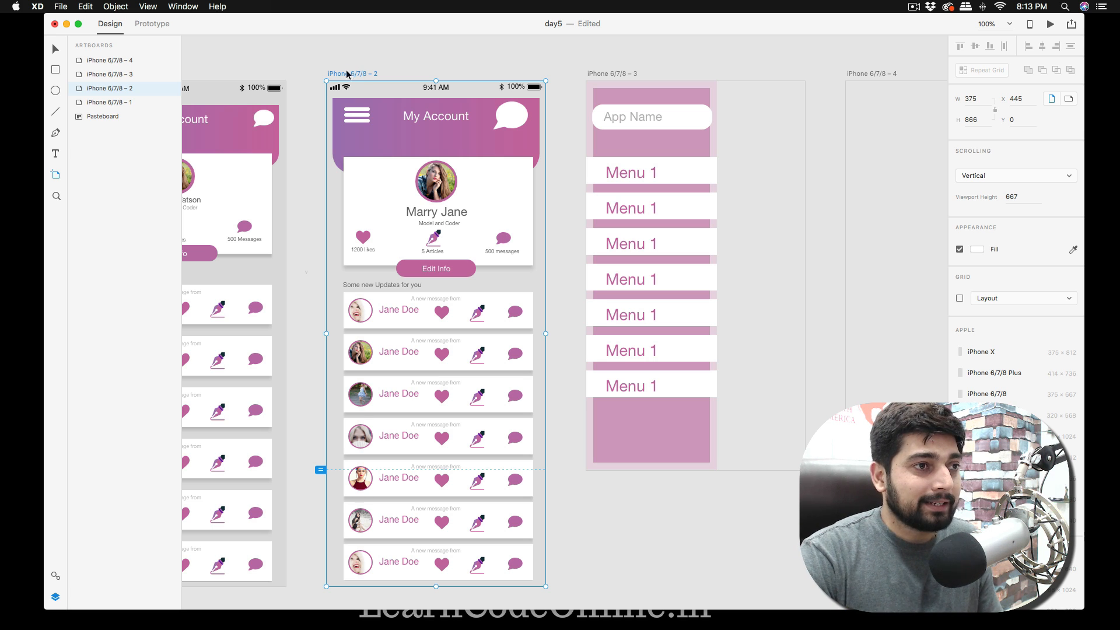
Draw a white rectangle about 182 wide and 665 high, flush with the top-left corner of the iPhone 6/7/8 – 2 artboard.
key("r")
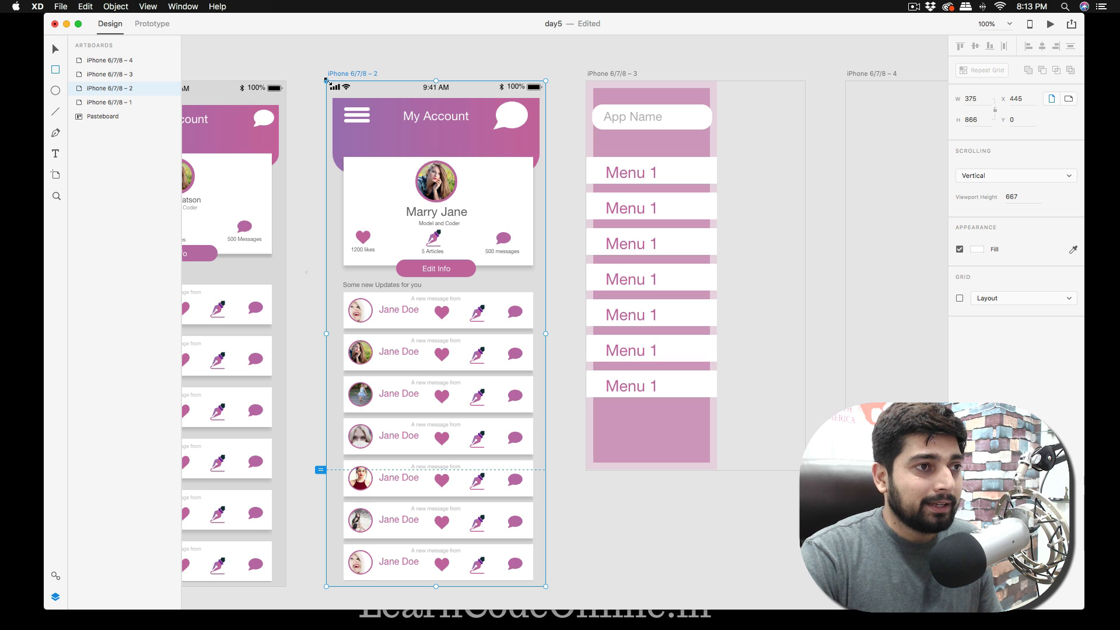
mouse_move(330, 83)
left_mouse_down()
mouse_move(403, 280)
mouse_move(393, 430)
mouse_move(402, 471)
mouse_move(467, 473)
mouse_move(413, 470)
mouse_move(435, 472)
left_mouse_up()
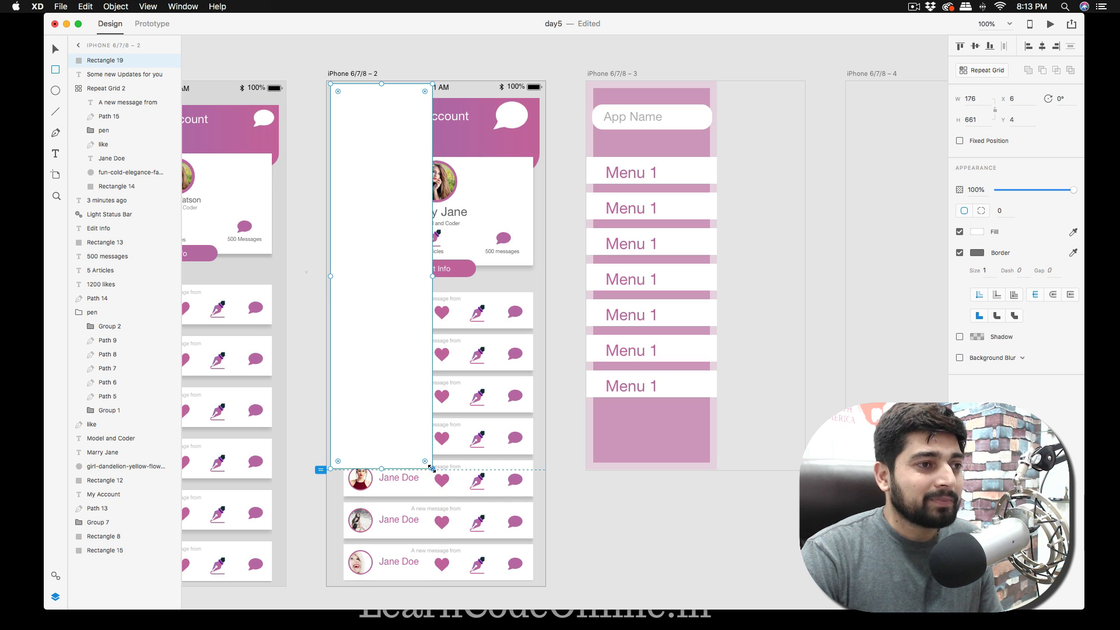
left_click_drag(331, 277, 327, 276)
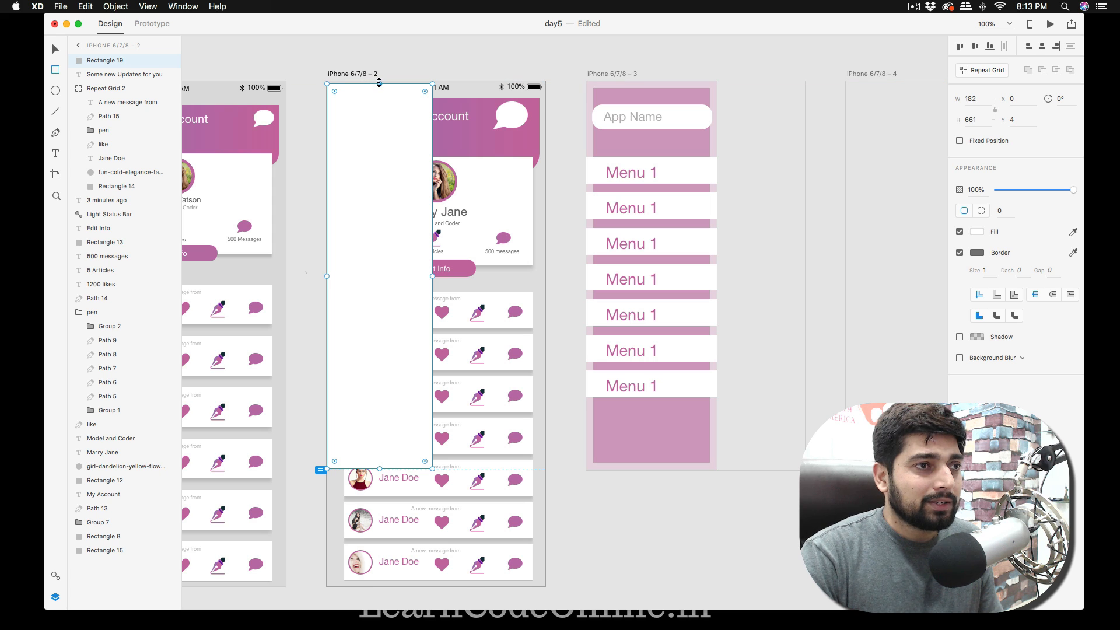
left_click_drag(379, 83, 379, 81)
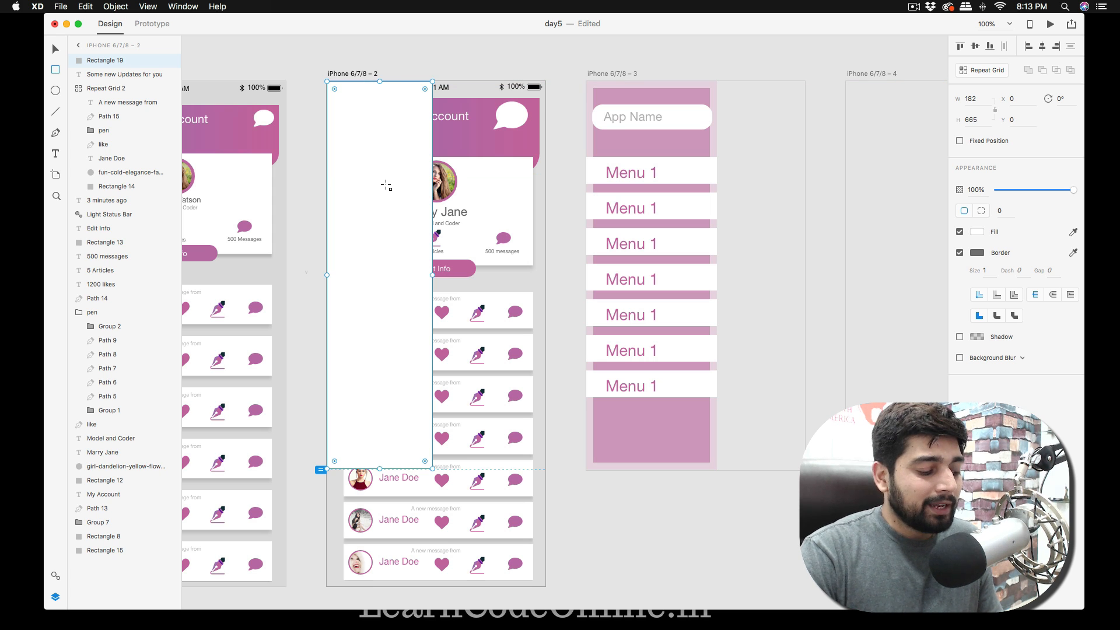
Move the rectangle to the top-left corner of the iPhone 6/7/8 – 4 artboard and extend its height to 667.
left_click(386, 185)
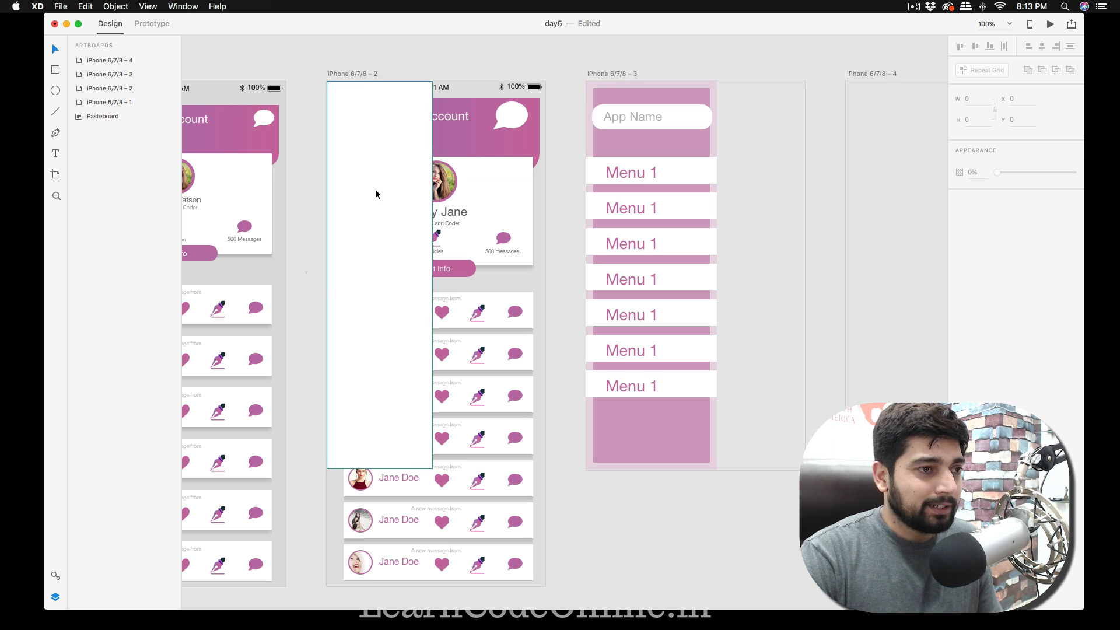
left_click_drag(369, 211, 888, 209)
scroll(887, 208, "right", 5)
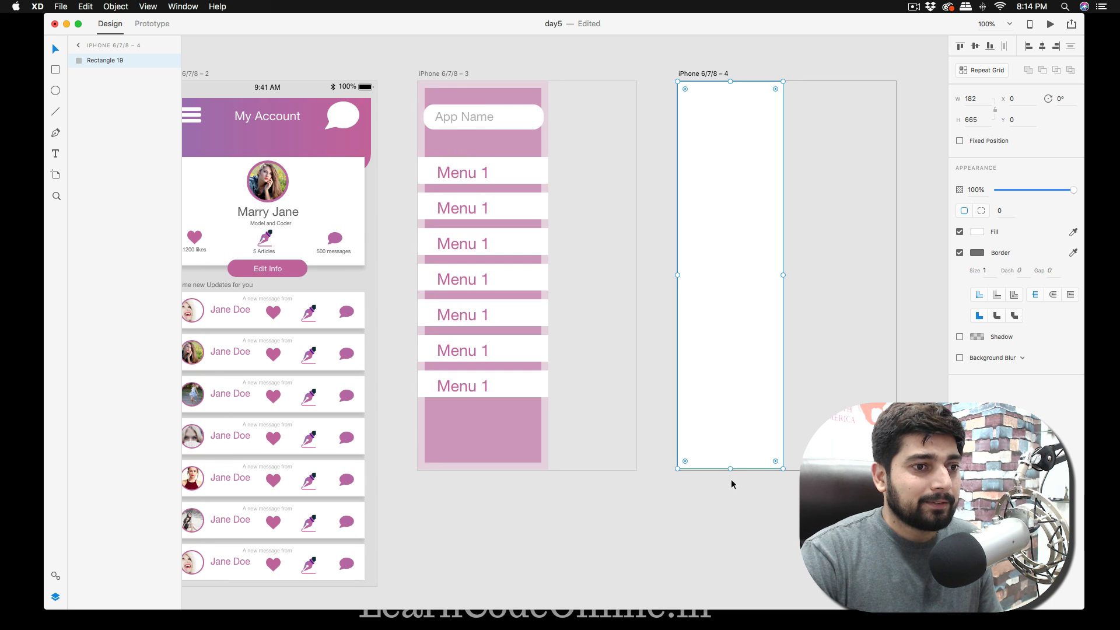
left_click_drag(730, 470, 730, 471)
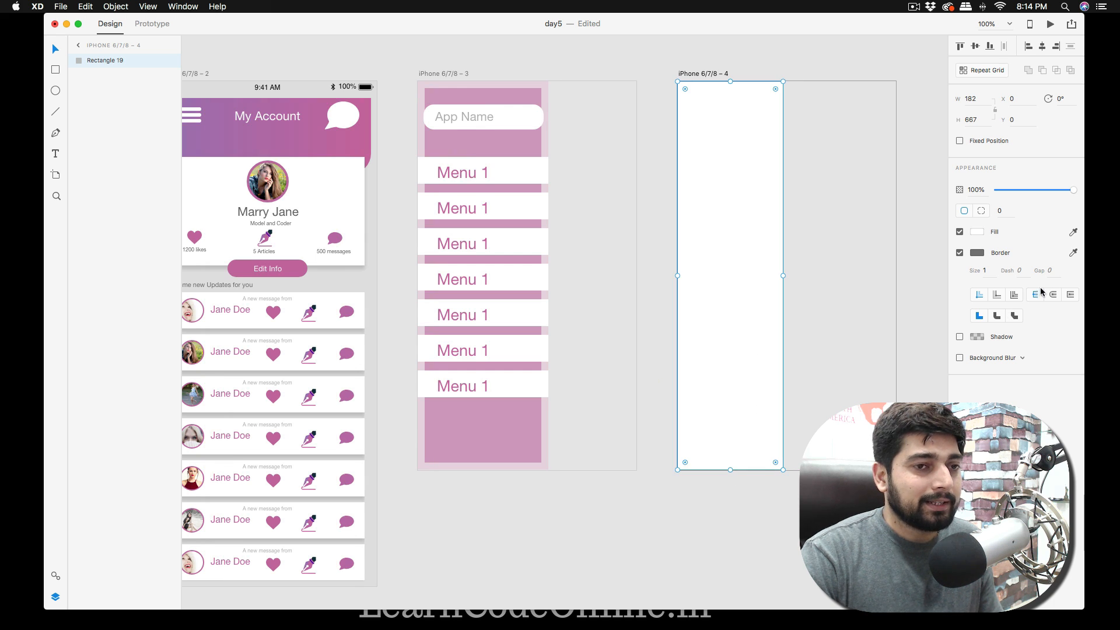
Remove the border from the rectangle on the iPhone 6/7/8 – 4 artboard and fill it with dark grey.
left_click(959, 253)
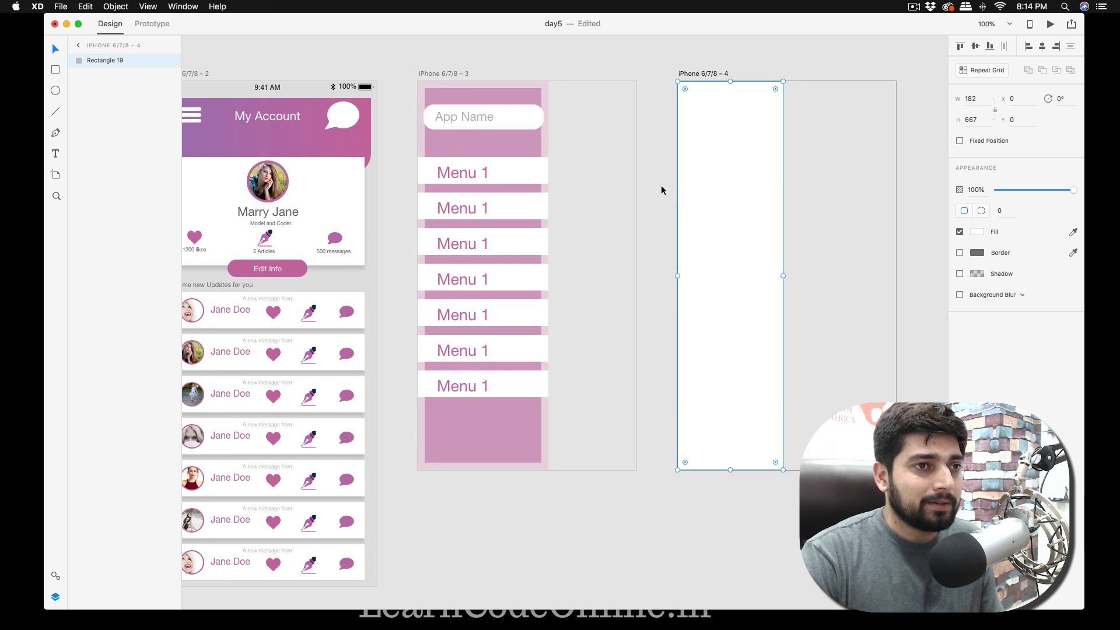
left_click(644, 193)
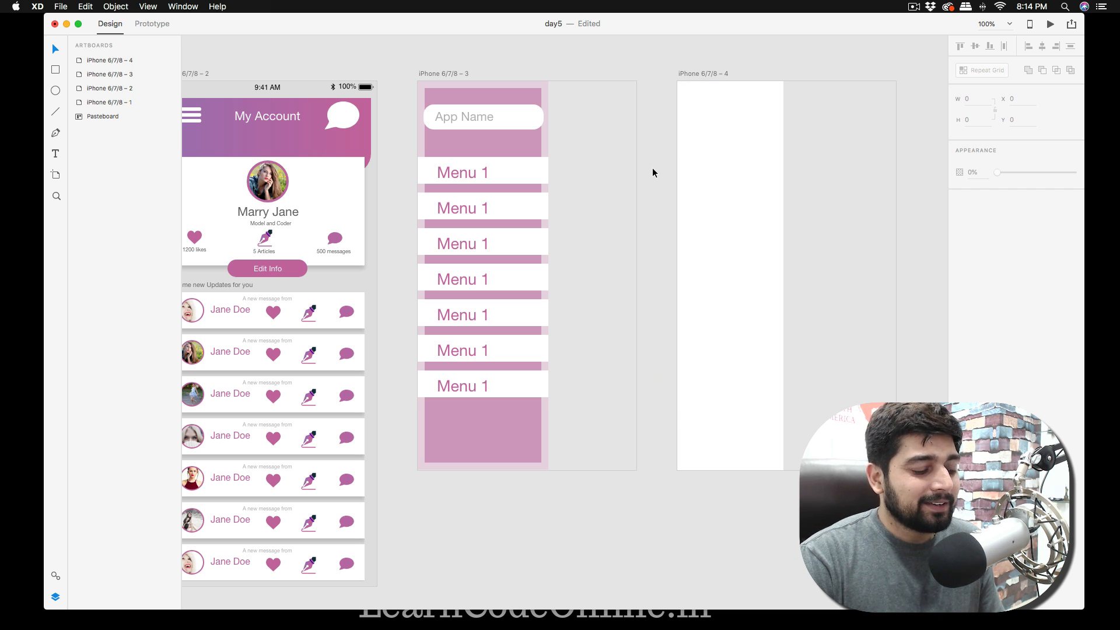
left_click(738, 170)
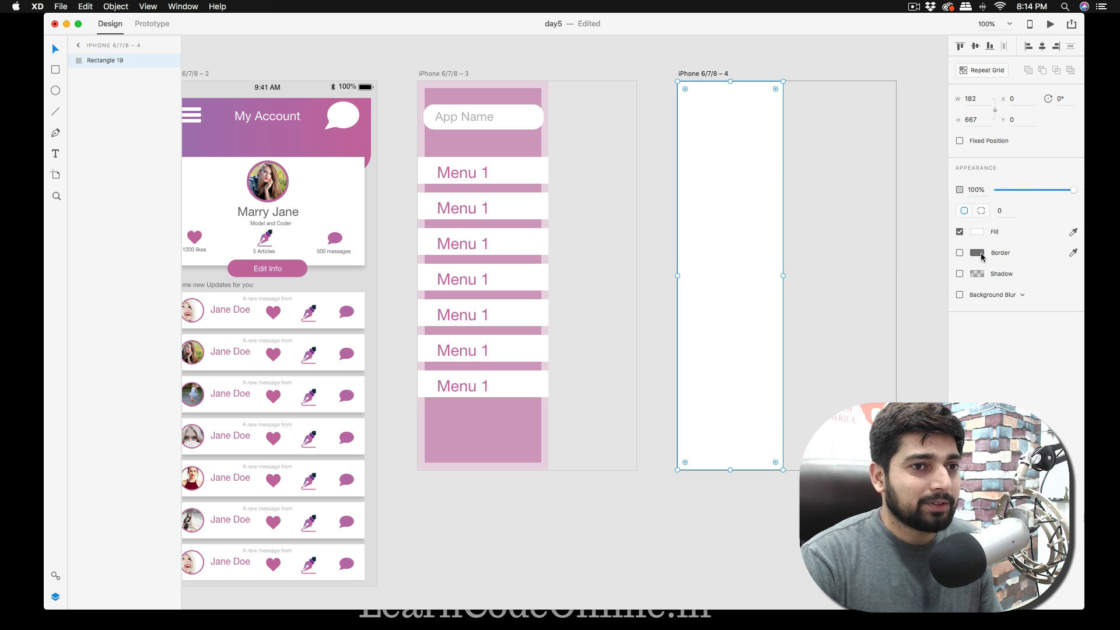
left_click(982, 233)
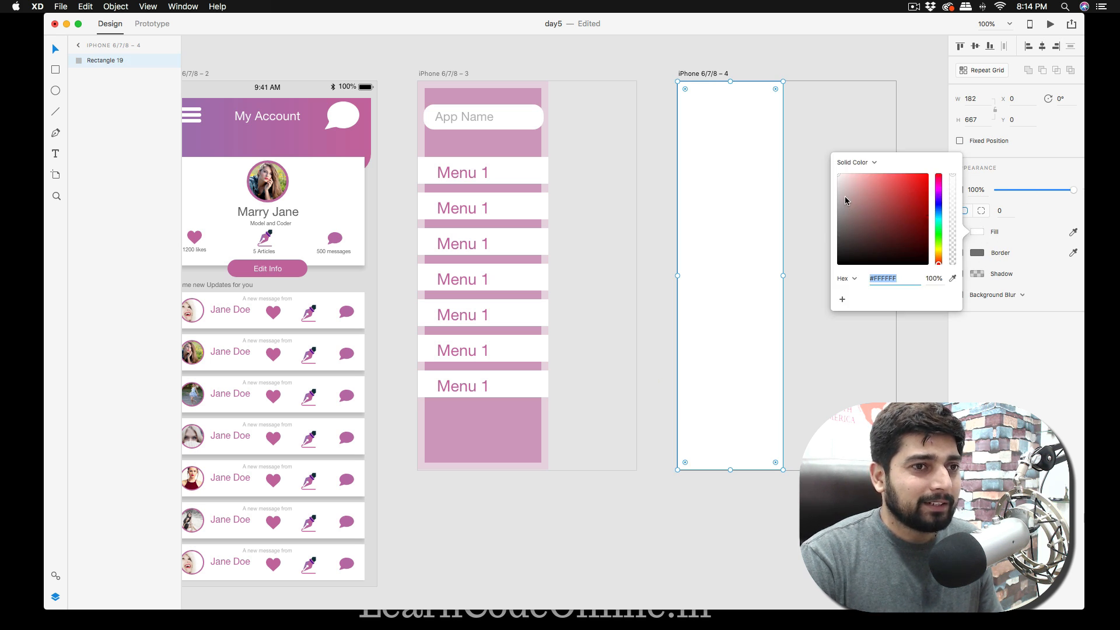
left_click_drag(845, 199, 839, 239)
left_click(904, 109)
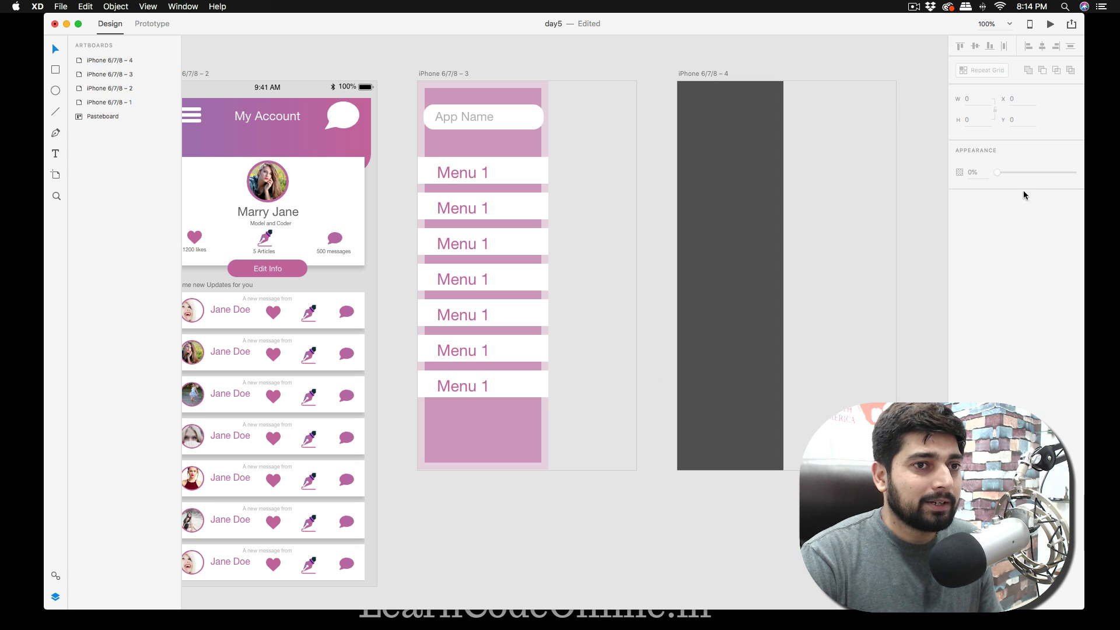
Lower the dark grey side panel's opacity to 51%.
left_click(692, 144)
left_click_drag(1071, 196, 1035, 194)
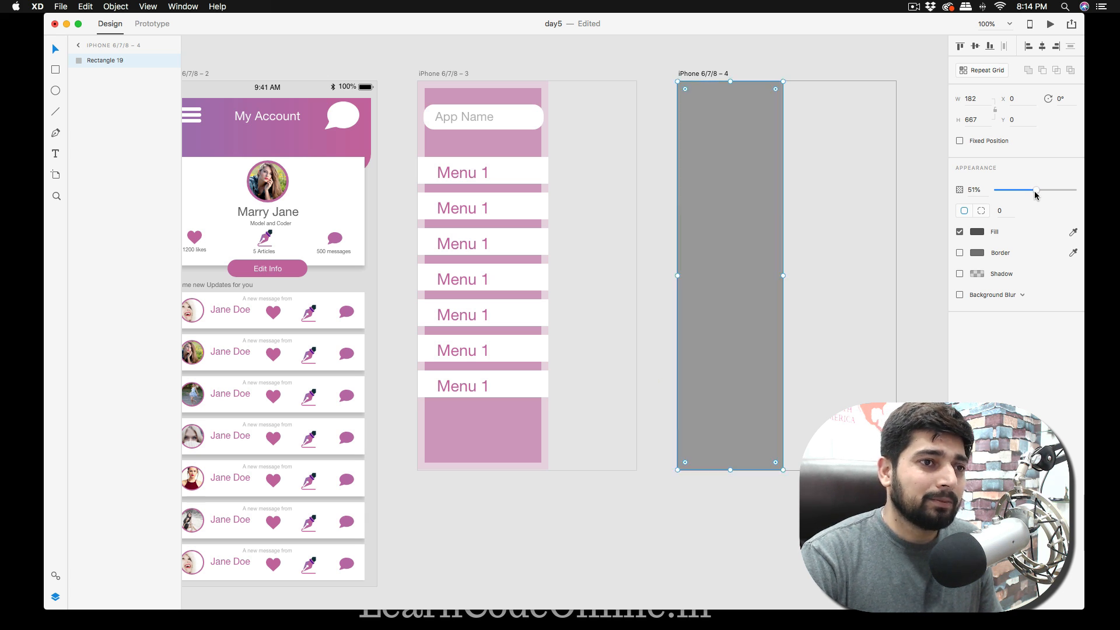
left_click(916, 173)
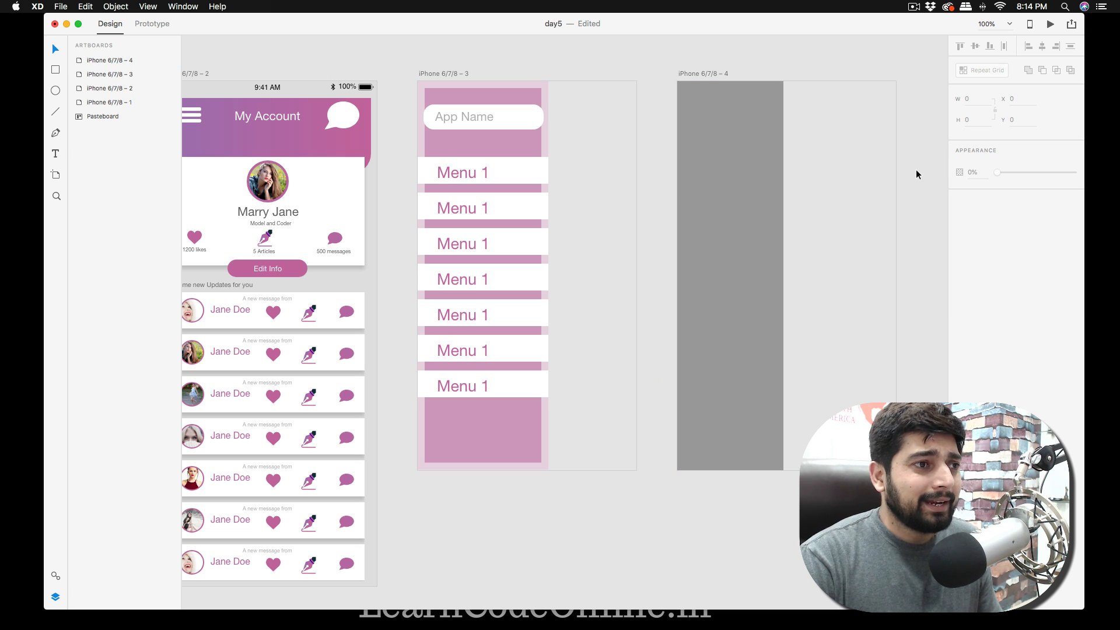
Add the text "App Name" near the top of the grey side panel.
key("t")
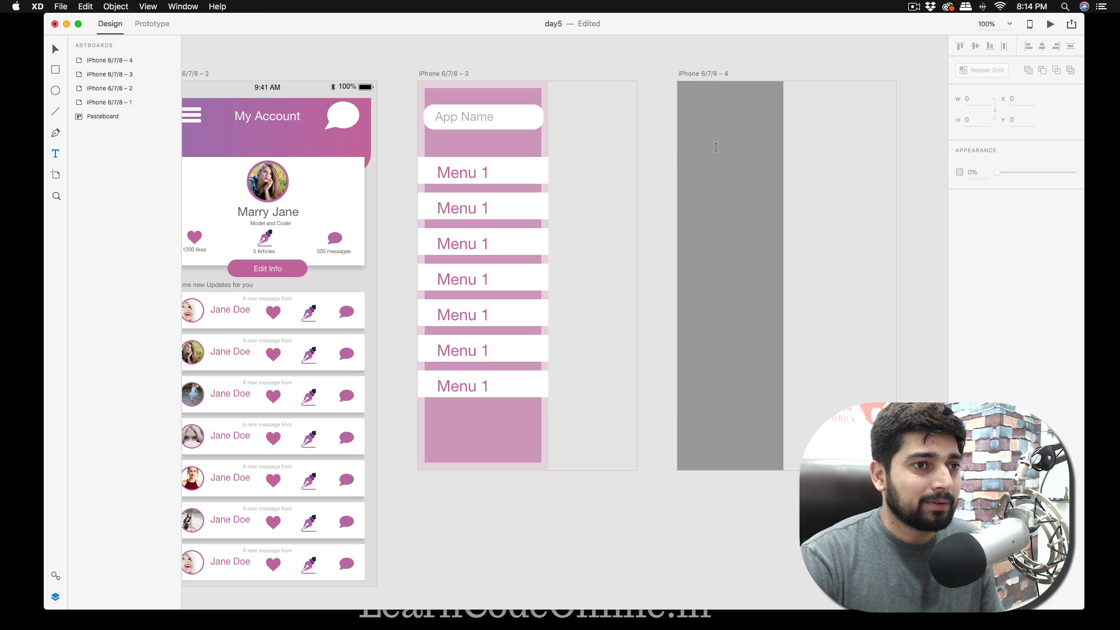
left_click(706, 141)
type("App")
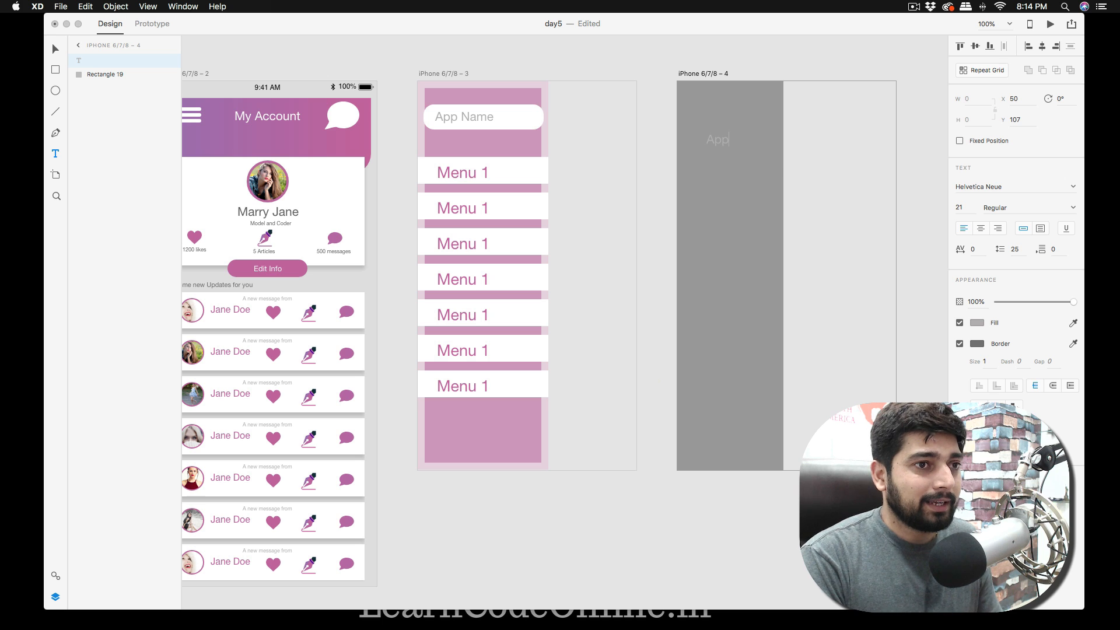
type(" Name")
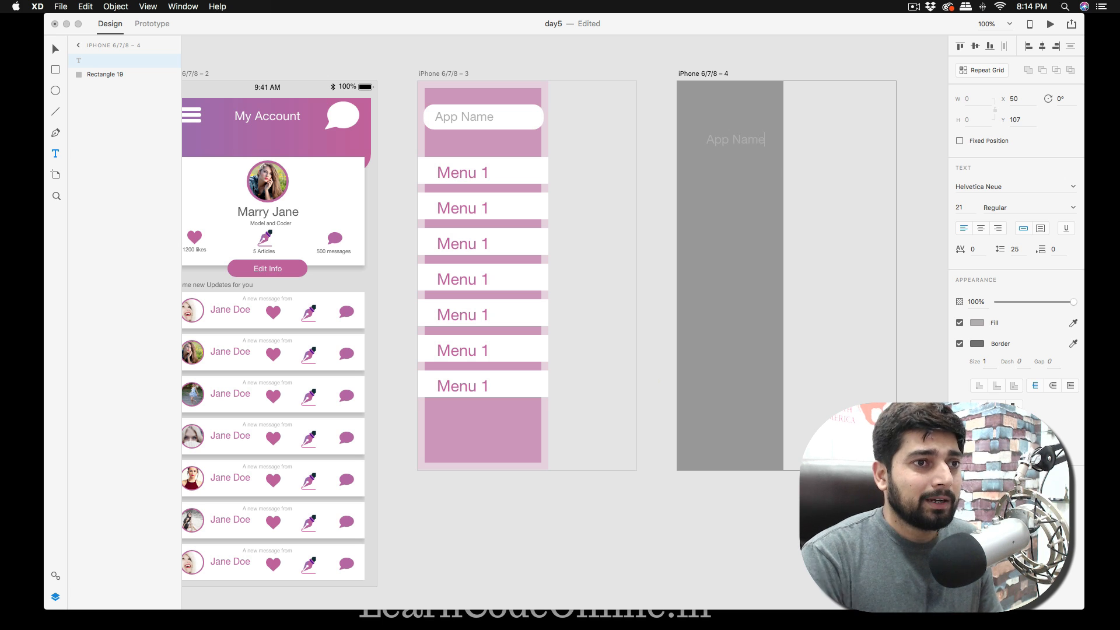
Set the fill of the new "App Name" text to #F7F7F7 and remove its border.
key("super+a")
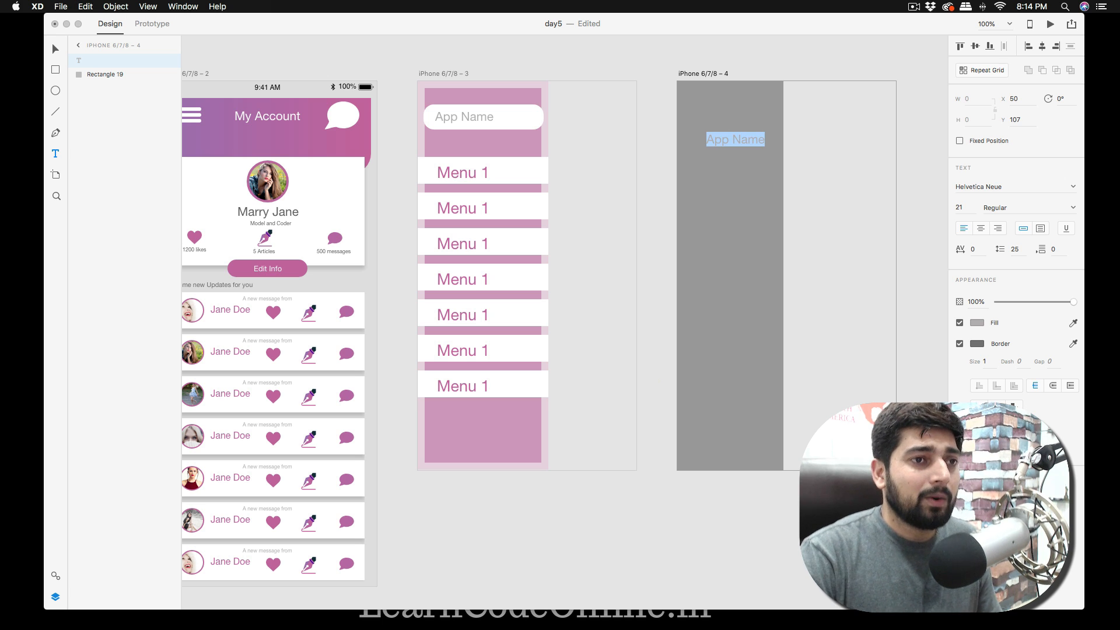
left_click(975, 324)
left_click(837, 263)
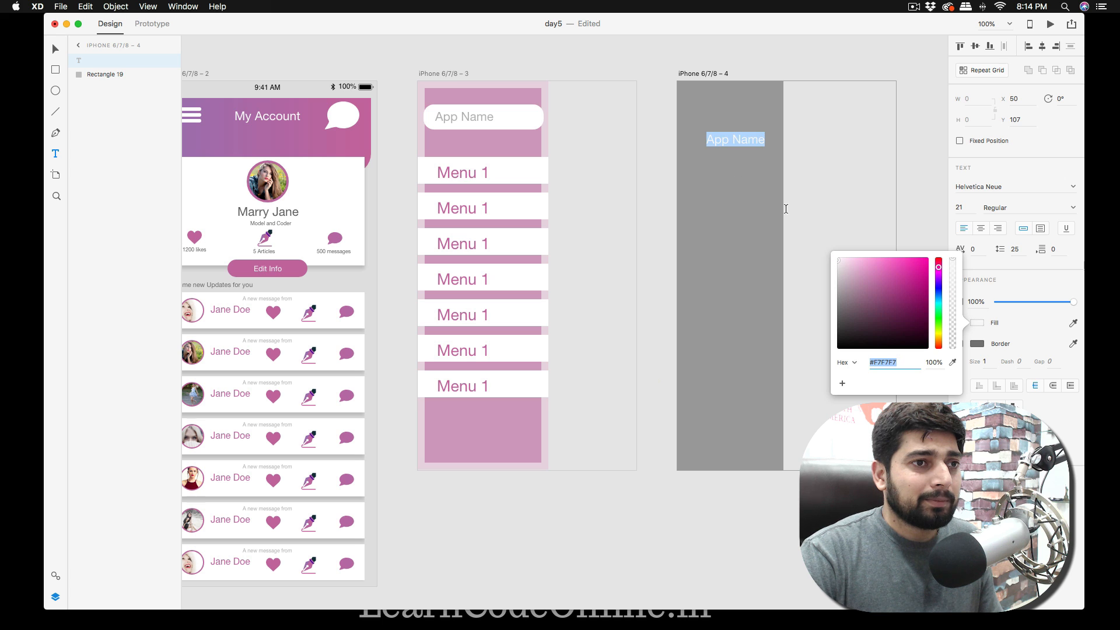
key("Escape")
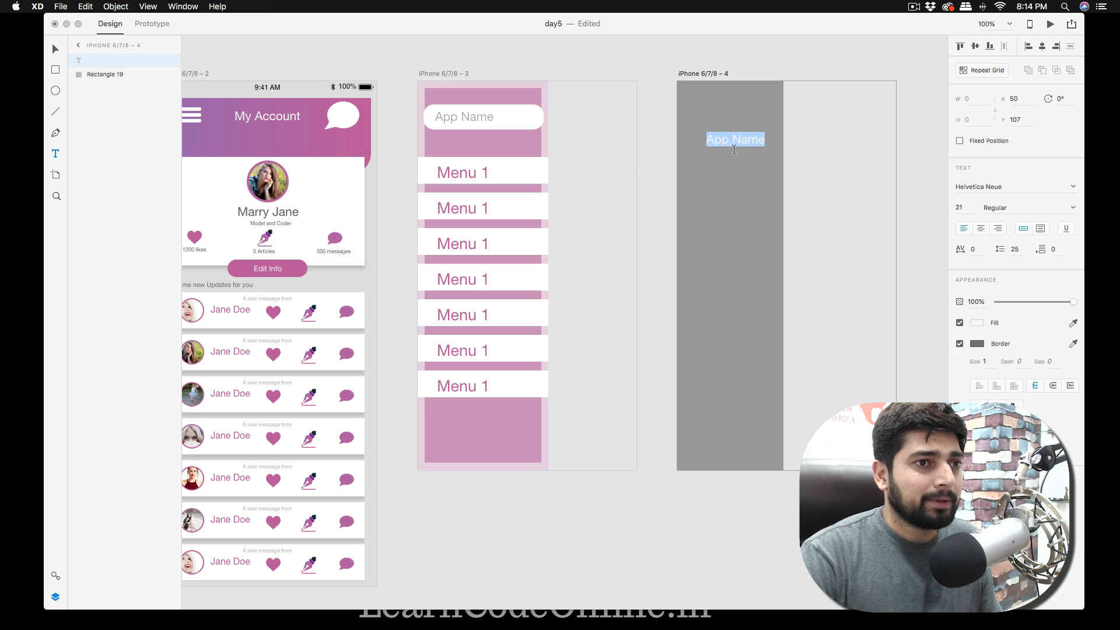
key("Escape")
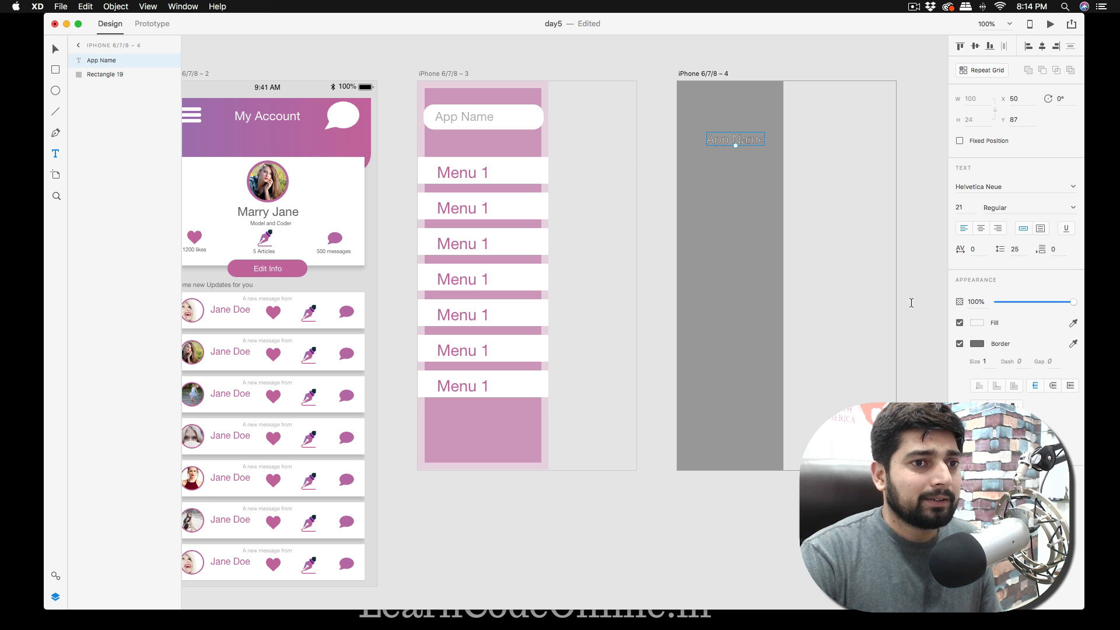
left_click(958, 345)
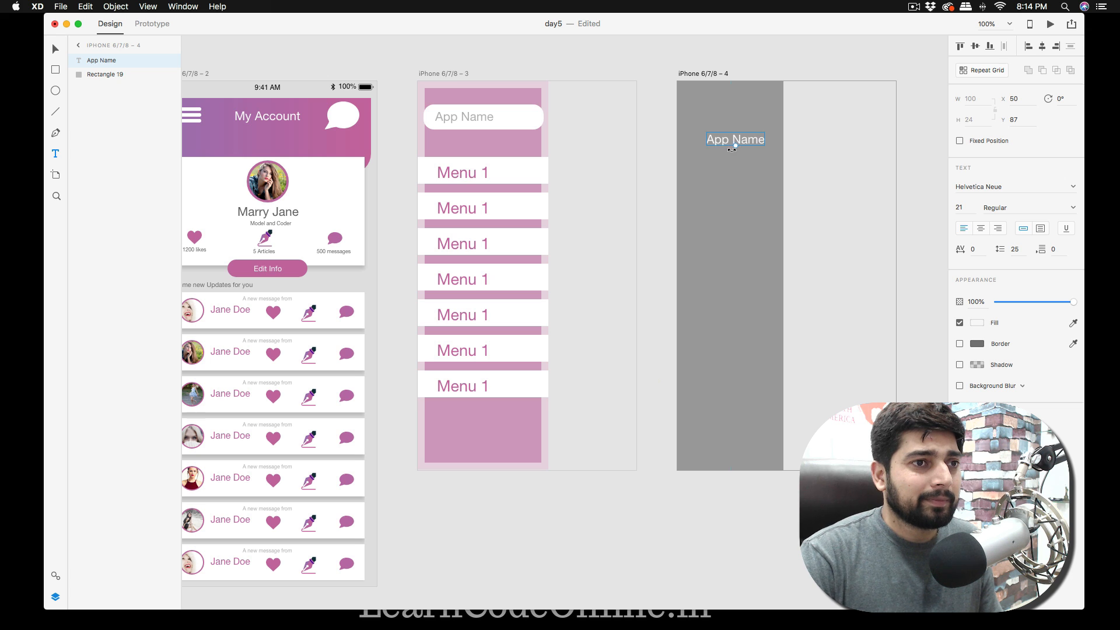
Enlarge the "App Name" text to size 28 and centre it horizontally on the grey side panel.
left_click_drag(736, 146, 745, 140)
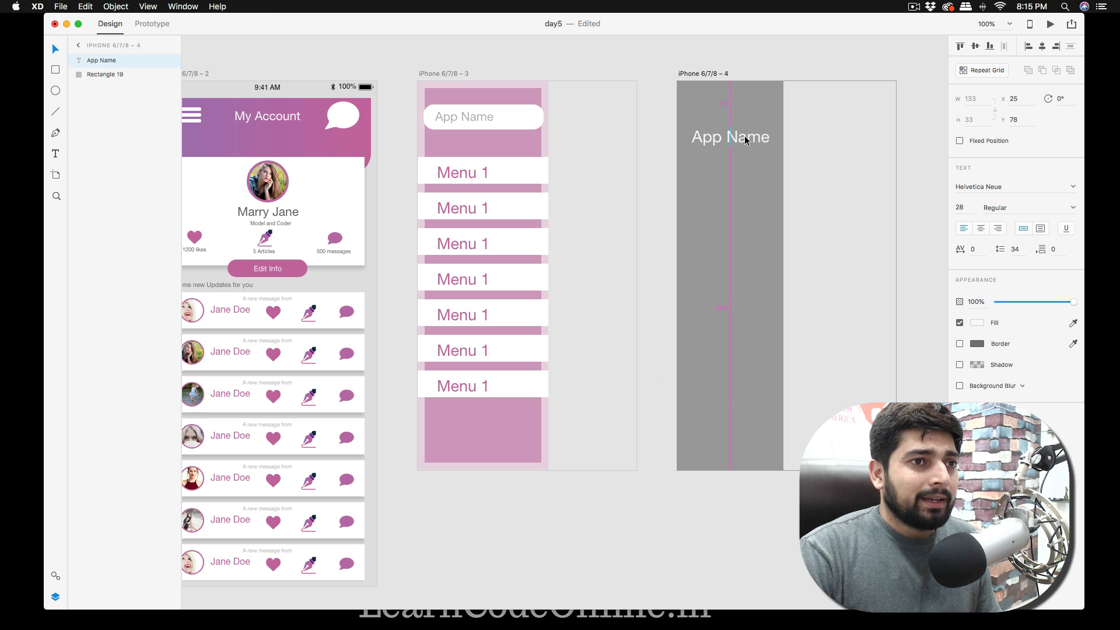
left_click(659, 197)
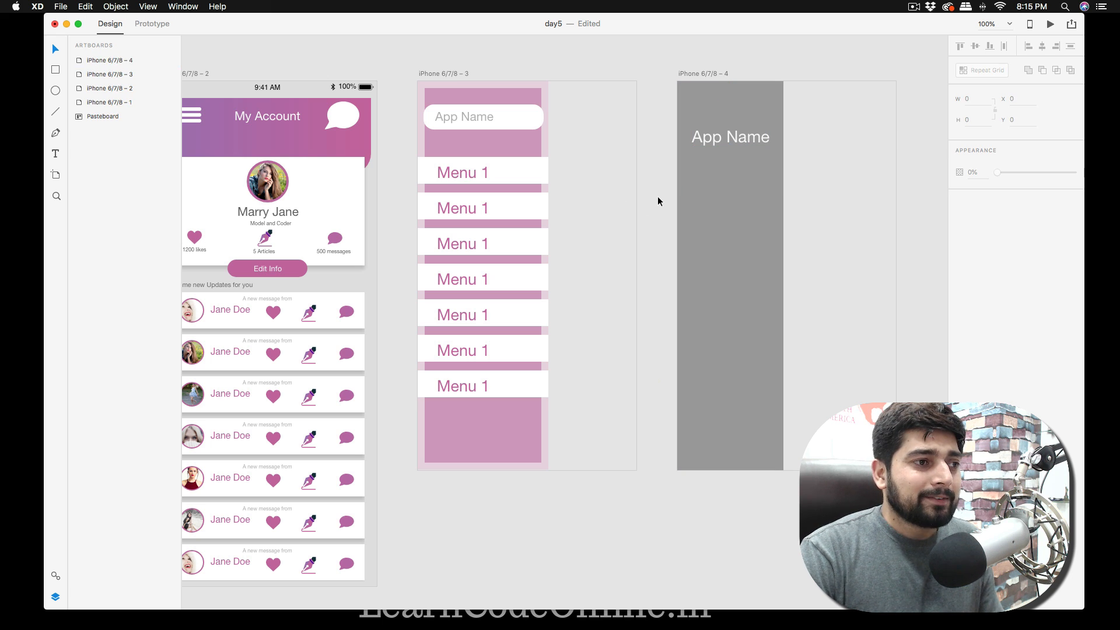
Draw a white rectangle about 182 by 48 across the grey panel below "App Name", without a border.
key("r")
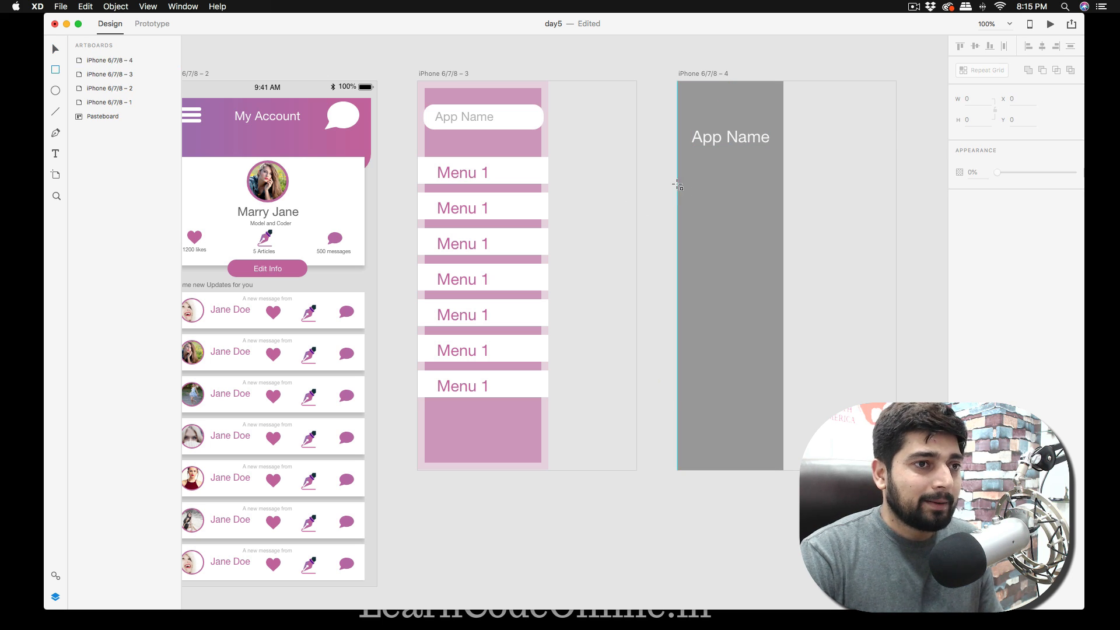
left_click_drag(677, 169, 783, 196)
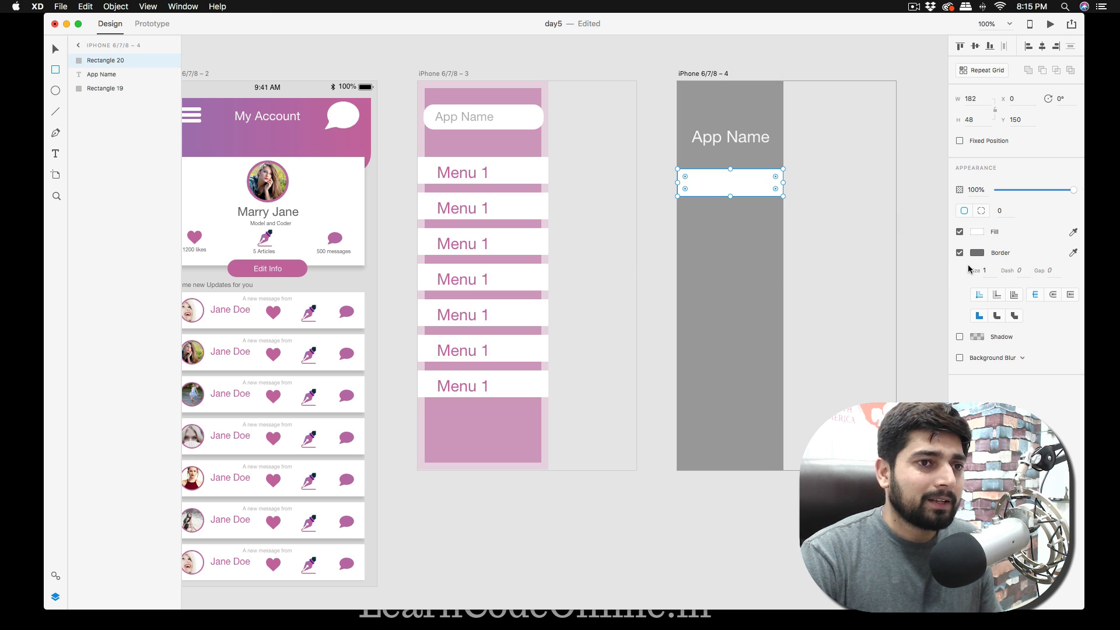
left_click(960, 254)
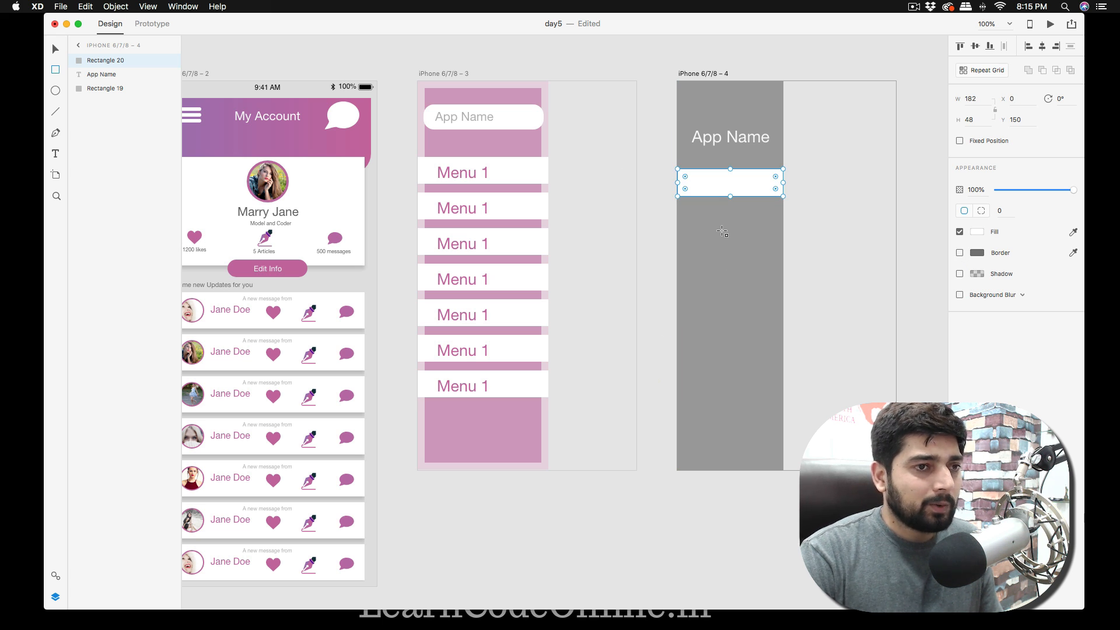
key("Escape")
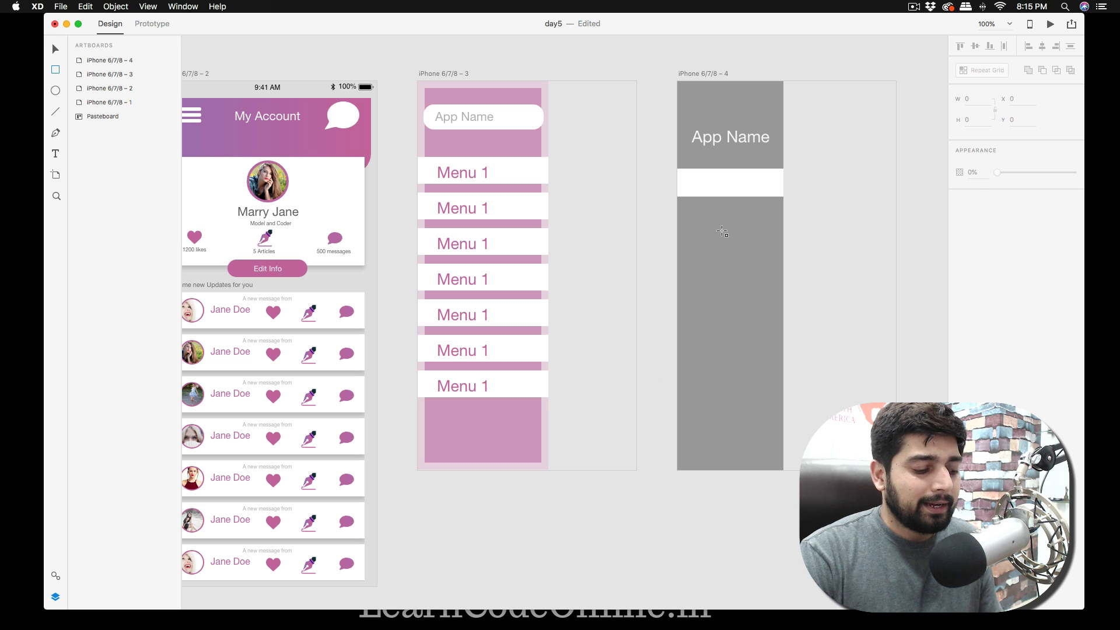
Add the text "Menu 1" on the white bar in the grey side panel.
key("t")
left_click(715, 185)
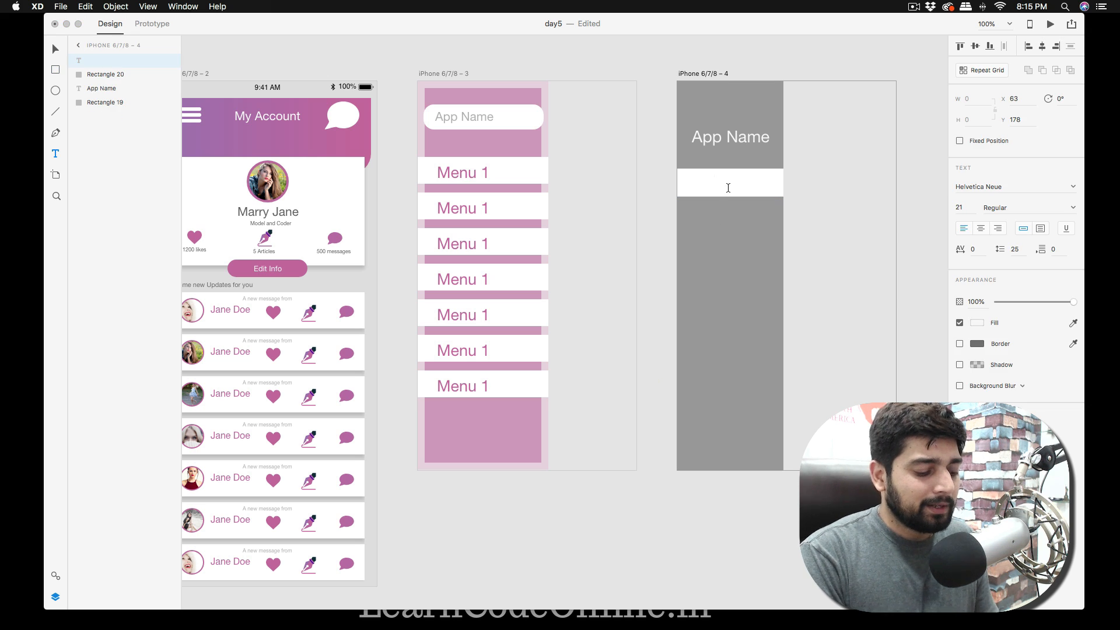
type("Menu 1")
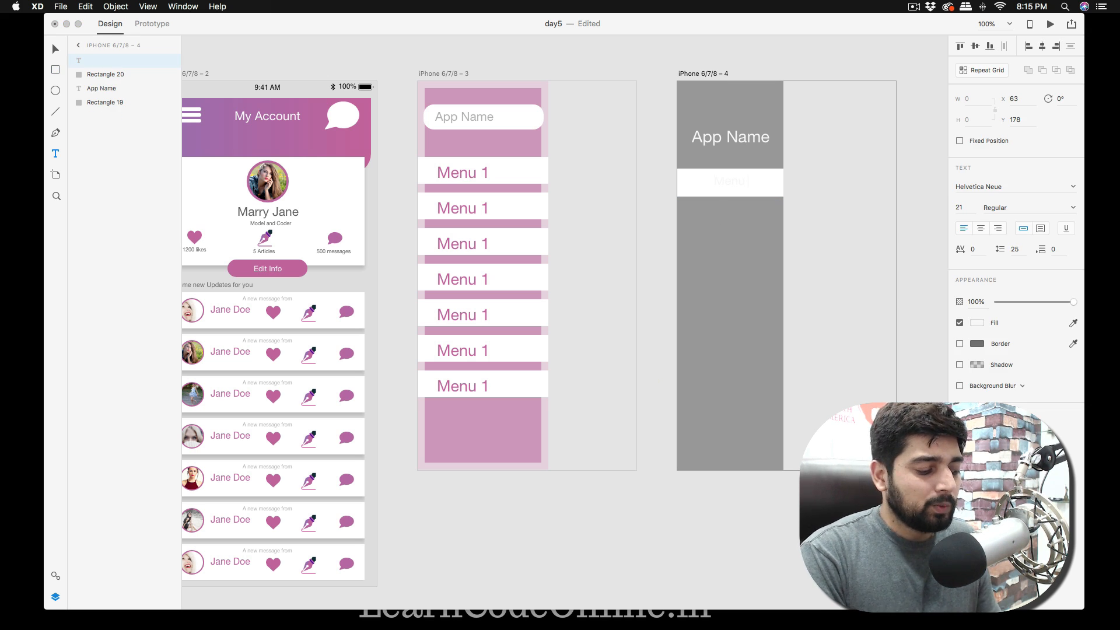
Recolour the new "Menu 1" text to pinkish magenta and enlarge it to size 25.
key("super+a")
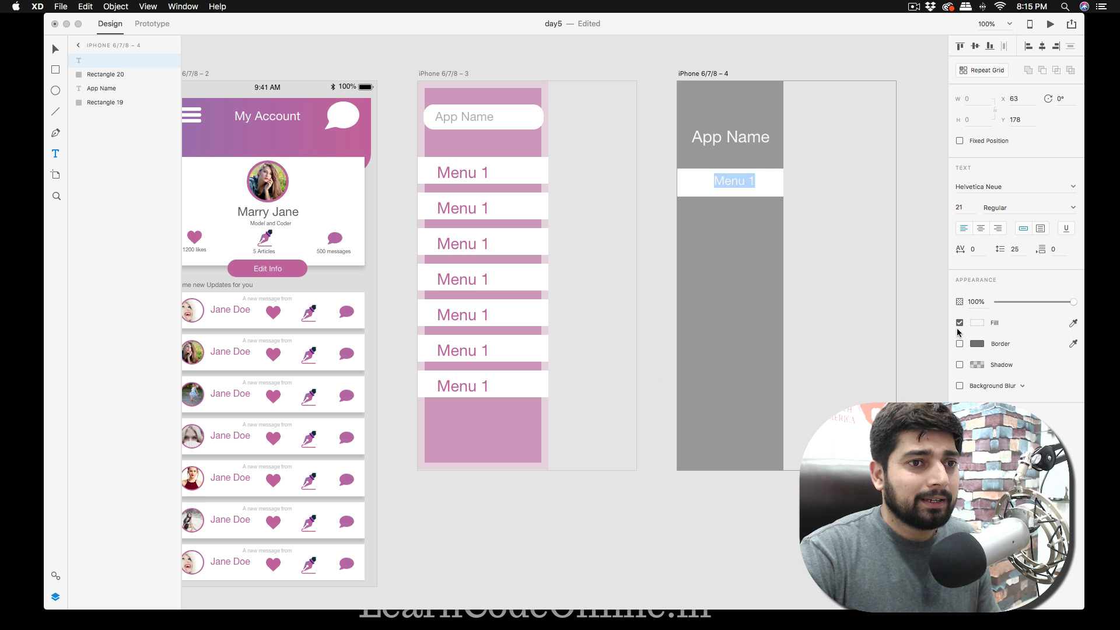
left_click(977, 322)
left_click_drag(840, 286, 839, 291)
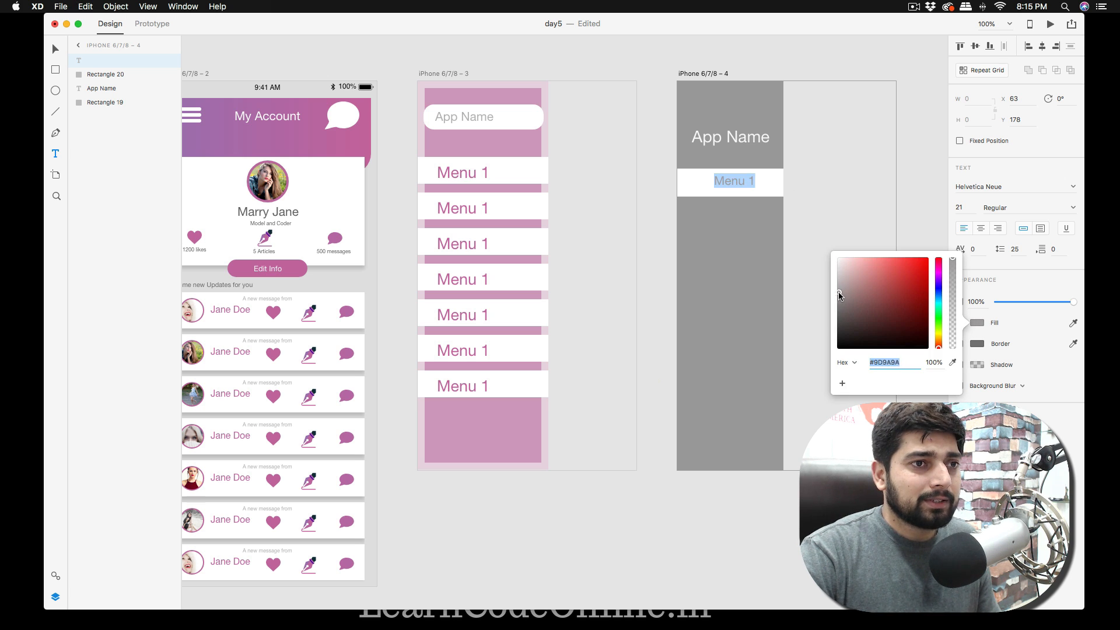
left_click(941, 275)
left_click(899, 270)
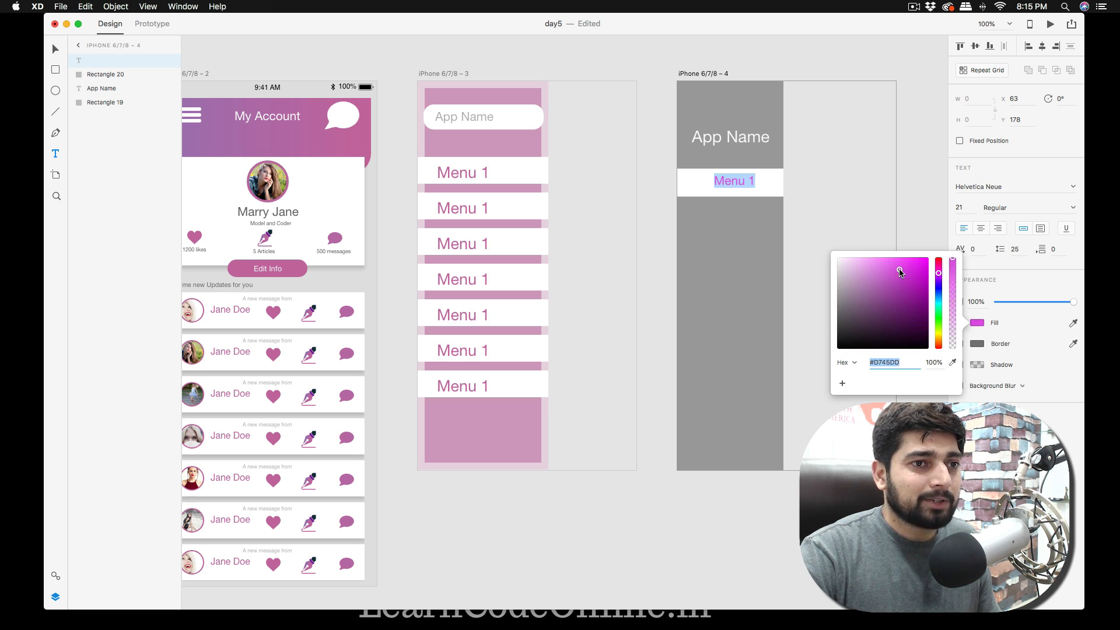
left_click_drag(900, 272, 892, 269)
key("Escape")
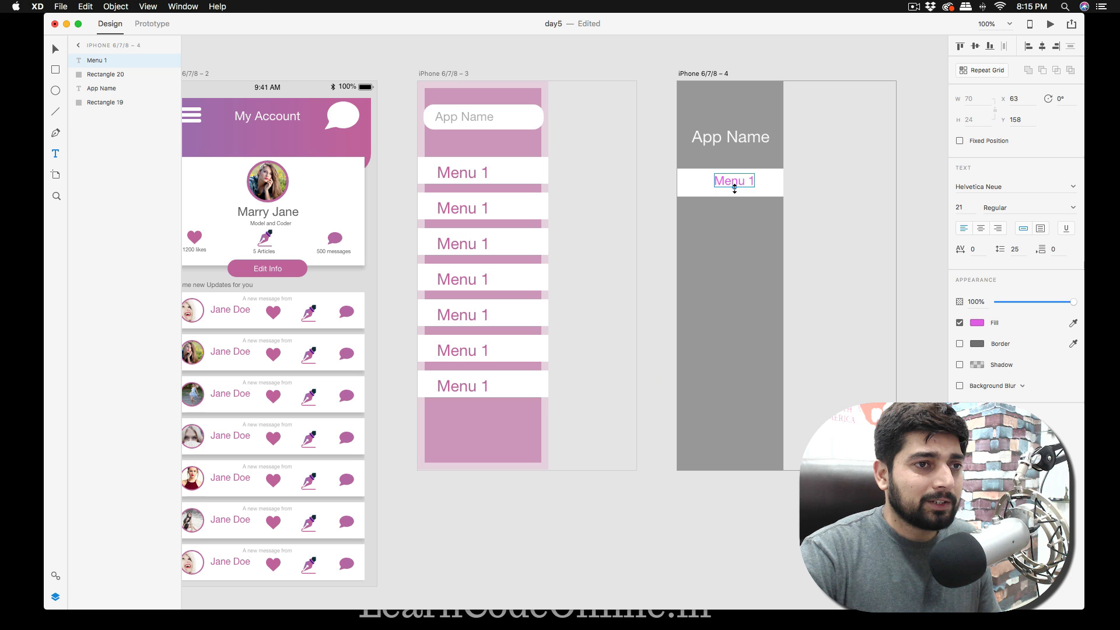
left_click_drag(734, 188, 734, 191)
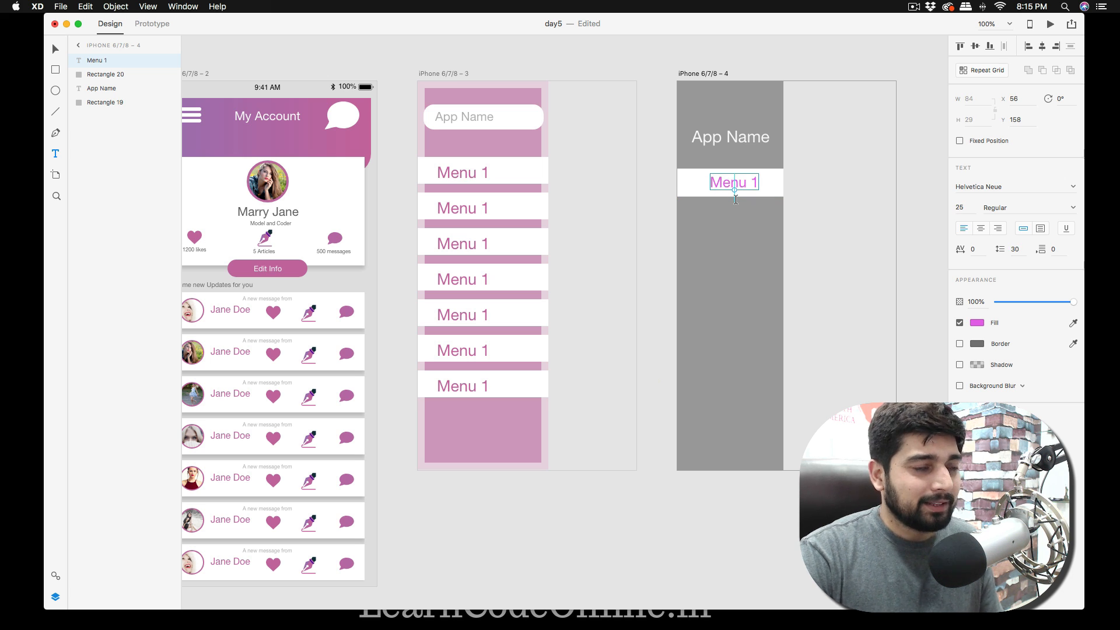
Recolour the "Menu 1" text on the grey side panel with the pink sampled from the "My Account" header.
left_click(977, 323)
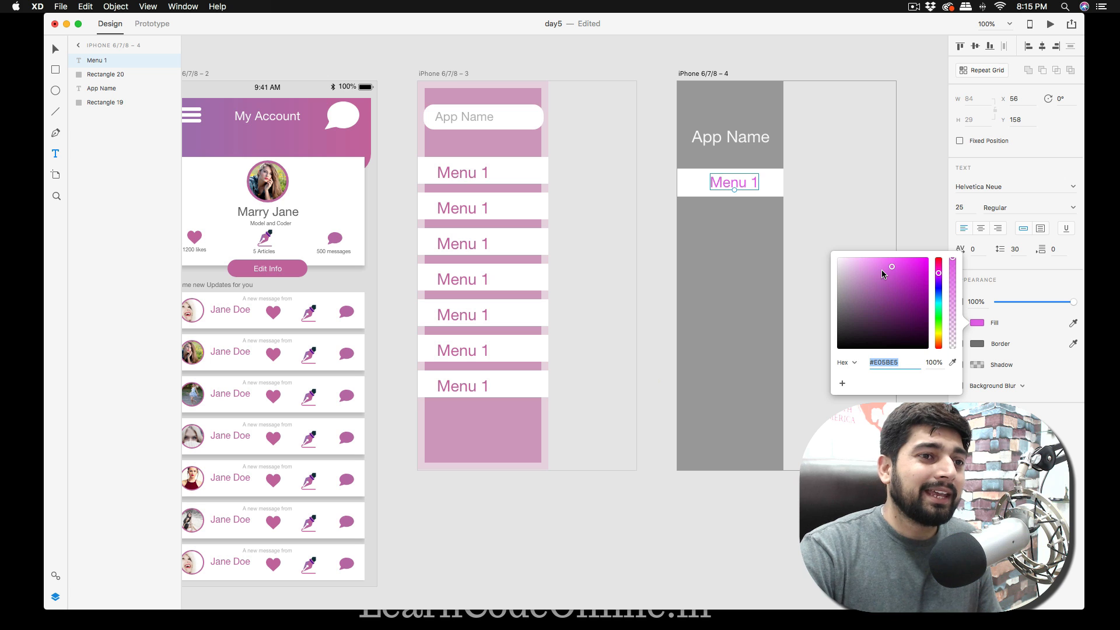
left_click(953, 362)
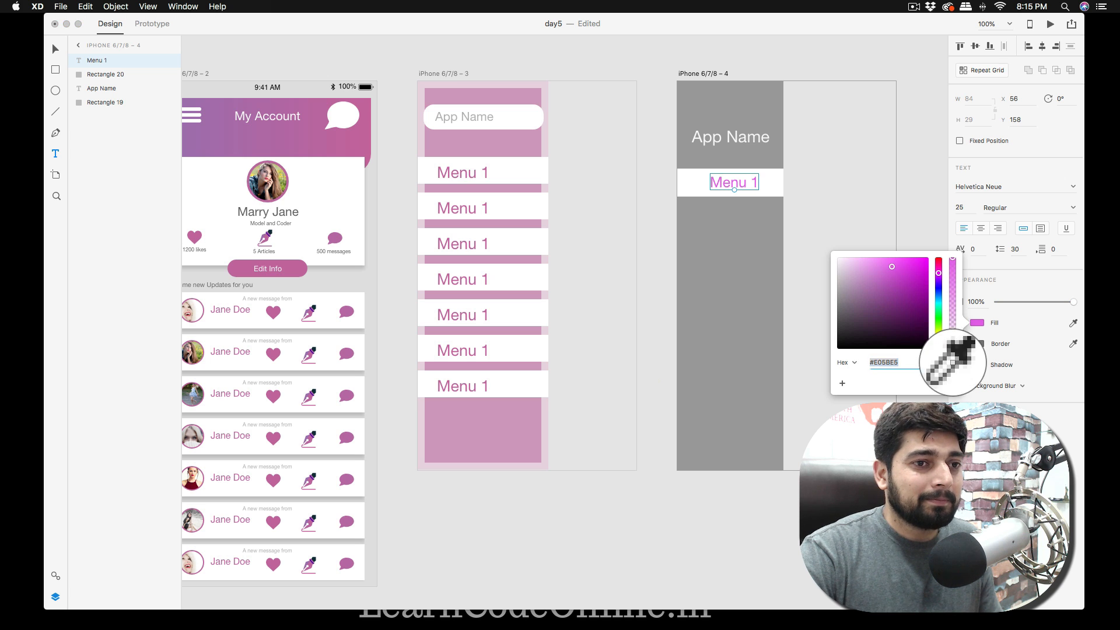
left_click(357, 136)
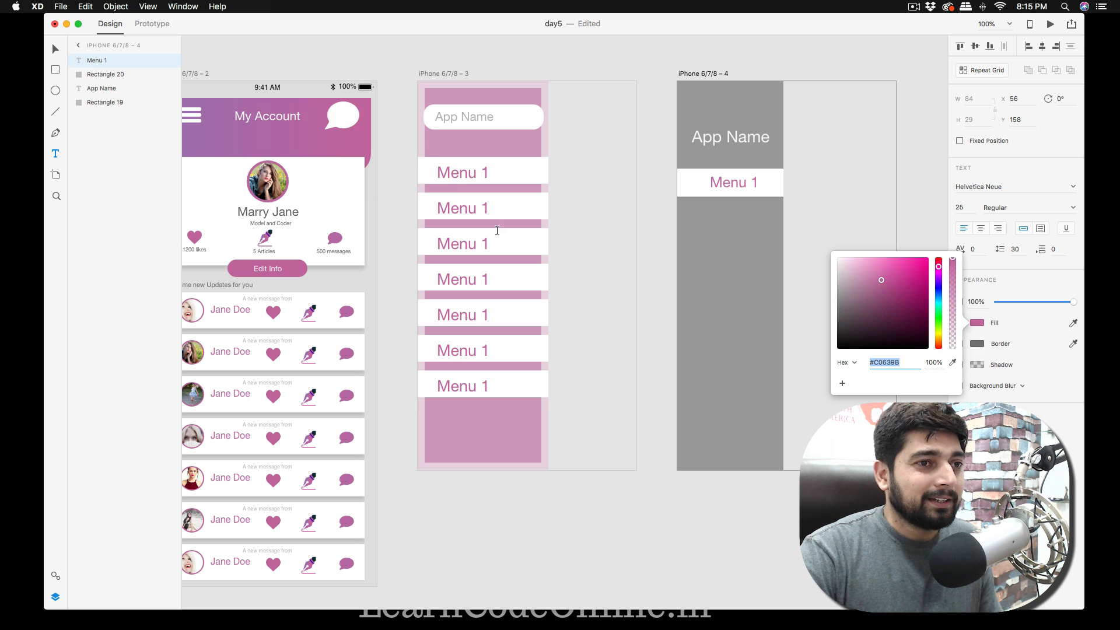
left_click(653, 208)
left_click(653, 210)
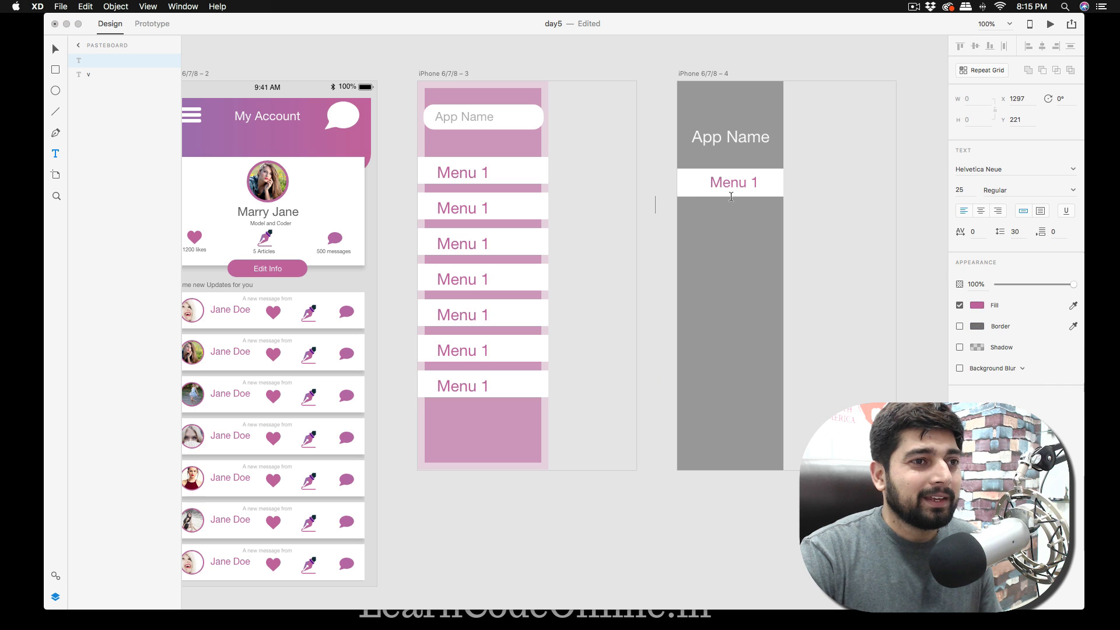
type("v")
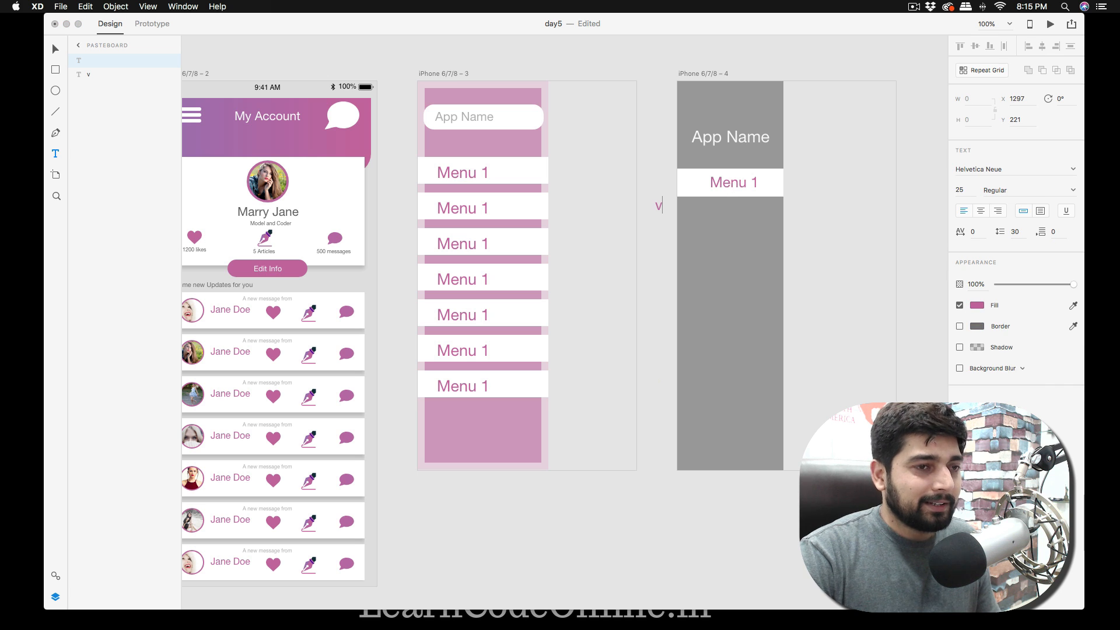
key("BackSpace")
Centre the "Menu 1" text on its white bar and group the text with the bar.
left_click(743, 185)
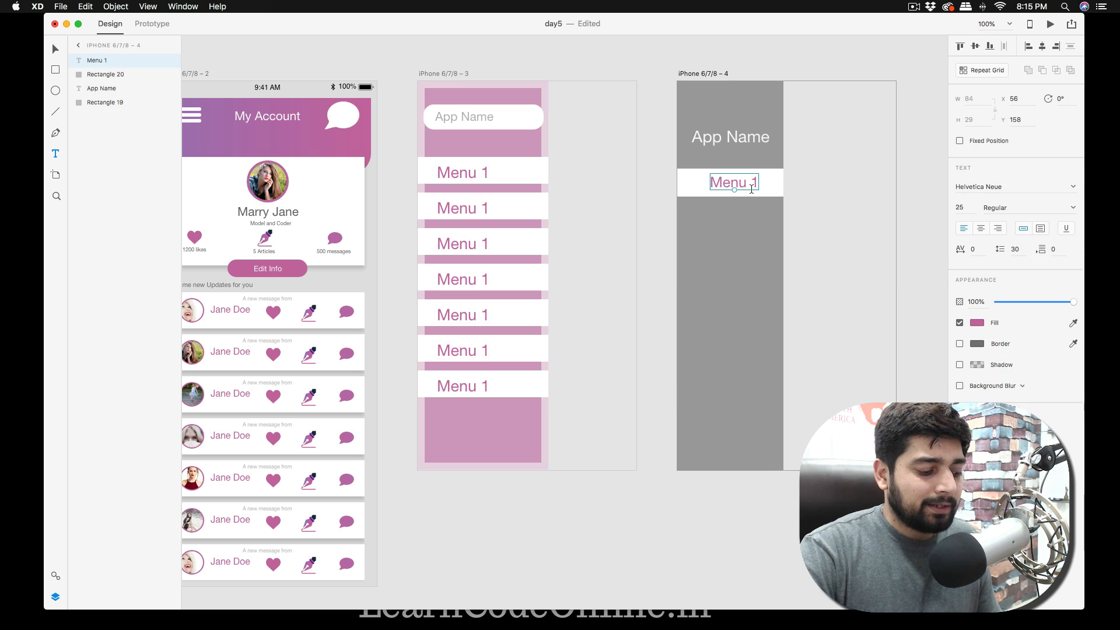
mouse_move(744, 186)
left_mouse_down()
mouse_move(733, 187)
mouse_move(751, 188)
left_mouse_up()
left_click(760, 187, "shift")
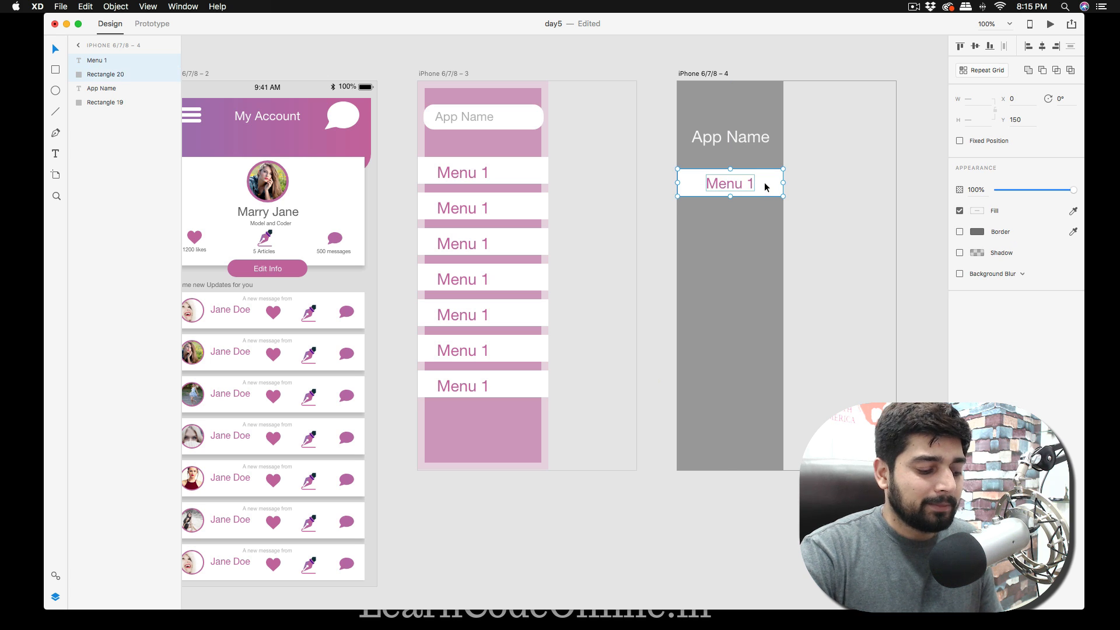
Repeat the "Menu 1" bar down the grey panel as a seven-row Repeat Grid with narrow gaps between rows.
left_click(986, 71)
left_click_drag(730, 197, 729, 438)
left_click_drag(724, 323, 724, 313)
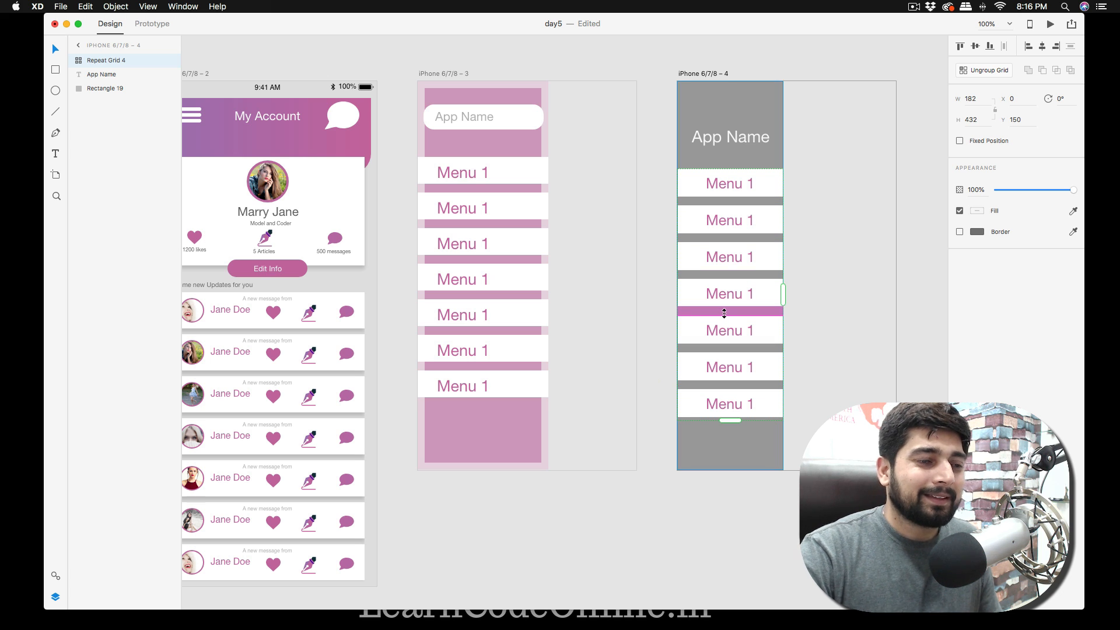
left_click(662, 201)
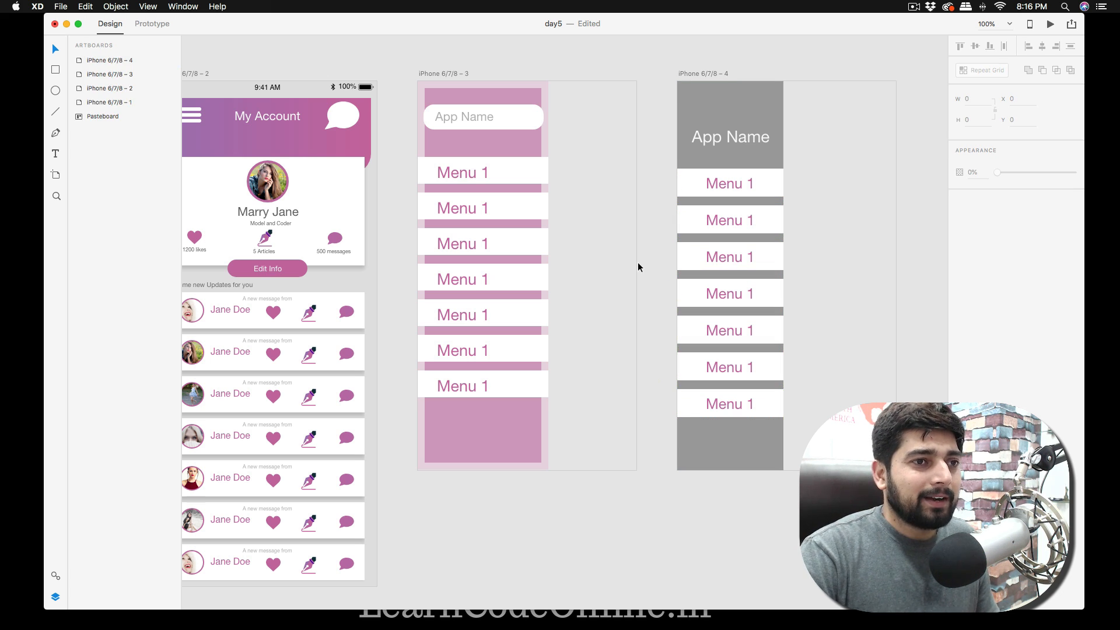
left_click(752, 101)
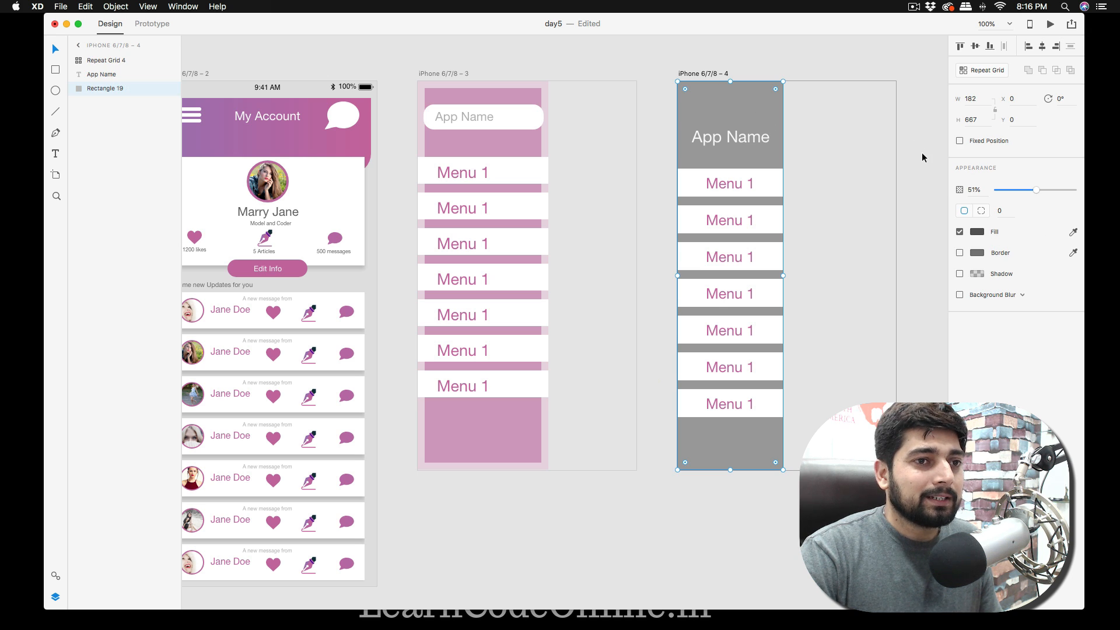
left_click(938, 187)
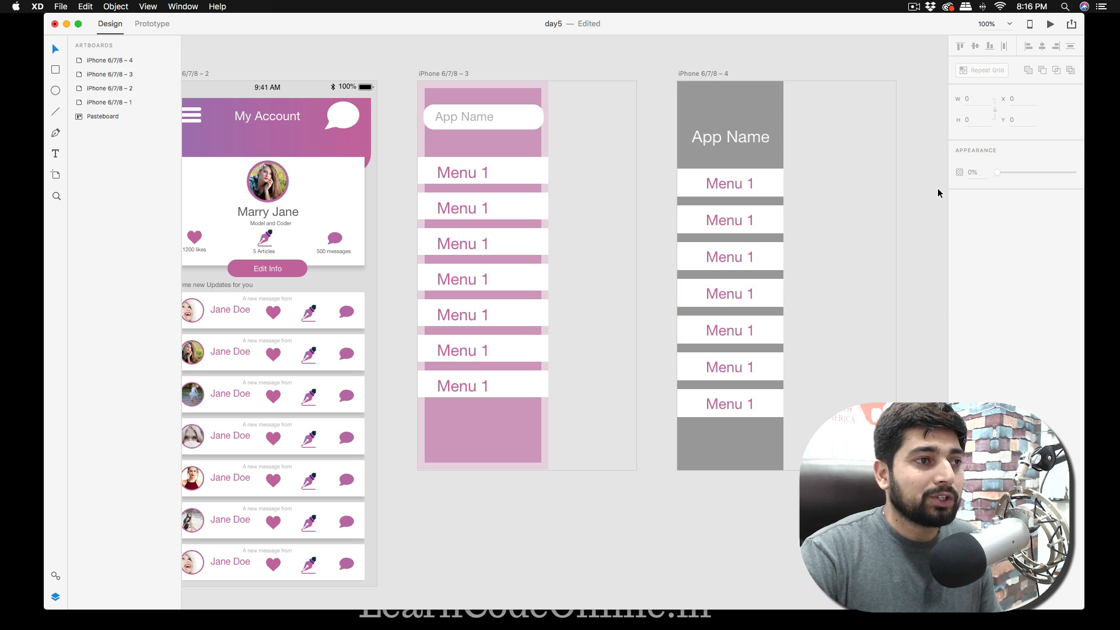
Switch to prototype mode and select the hamburger icon on the iPhone 6/7/8 – 2 artboard.
scroll(509, 111, "left", 2)
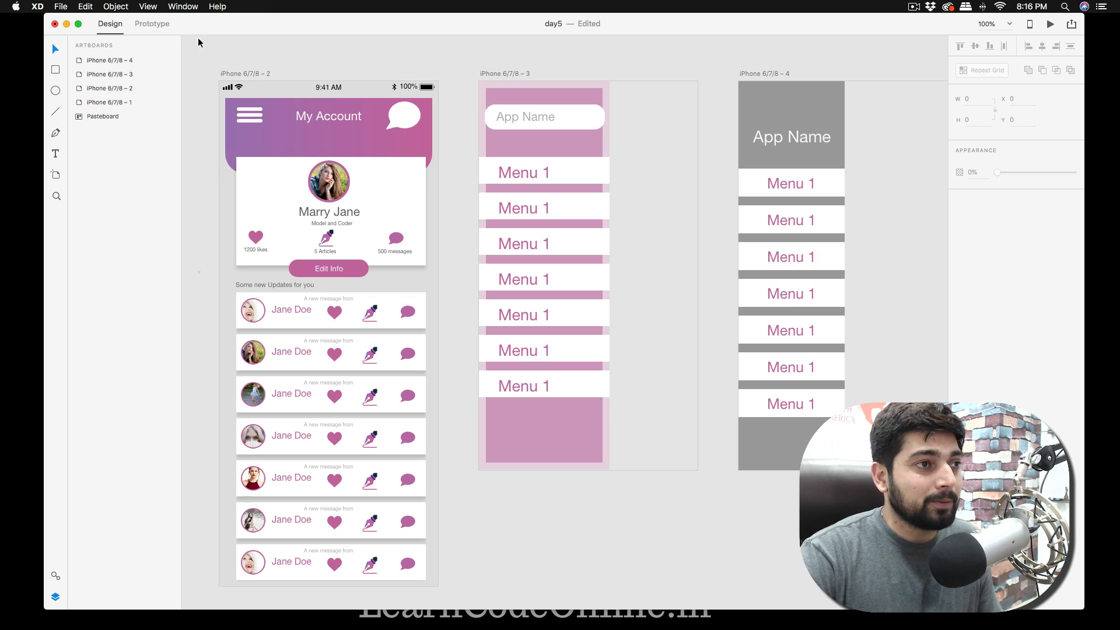
left_click(153, 24)
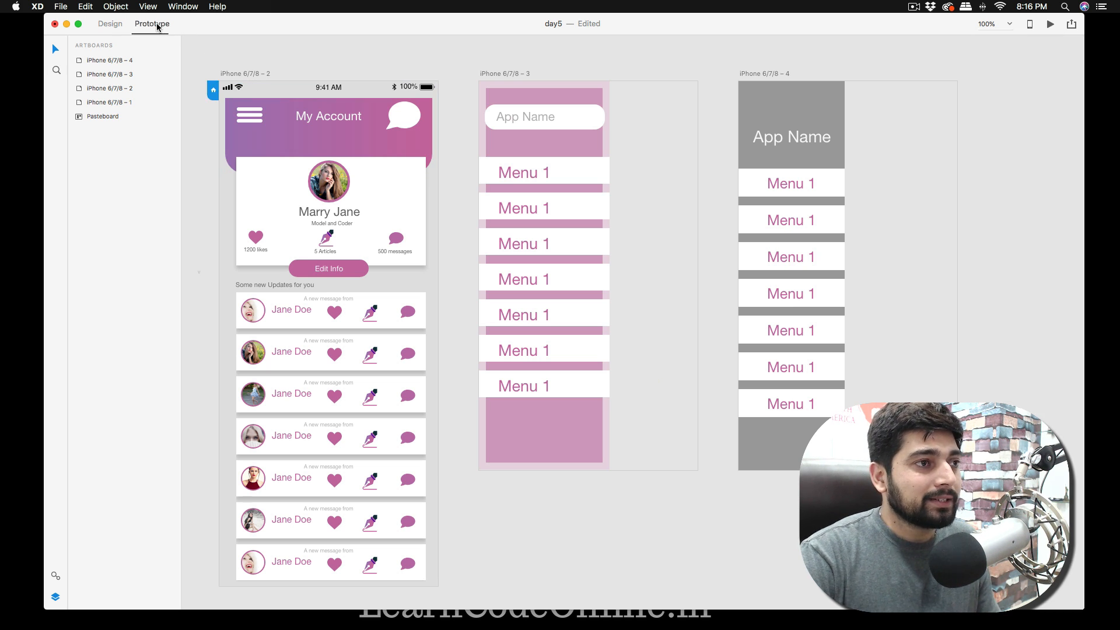
left_click(255, 120)
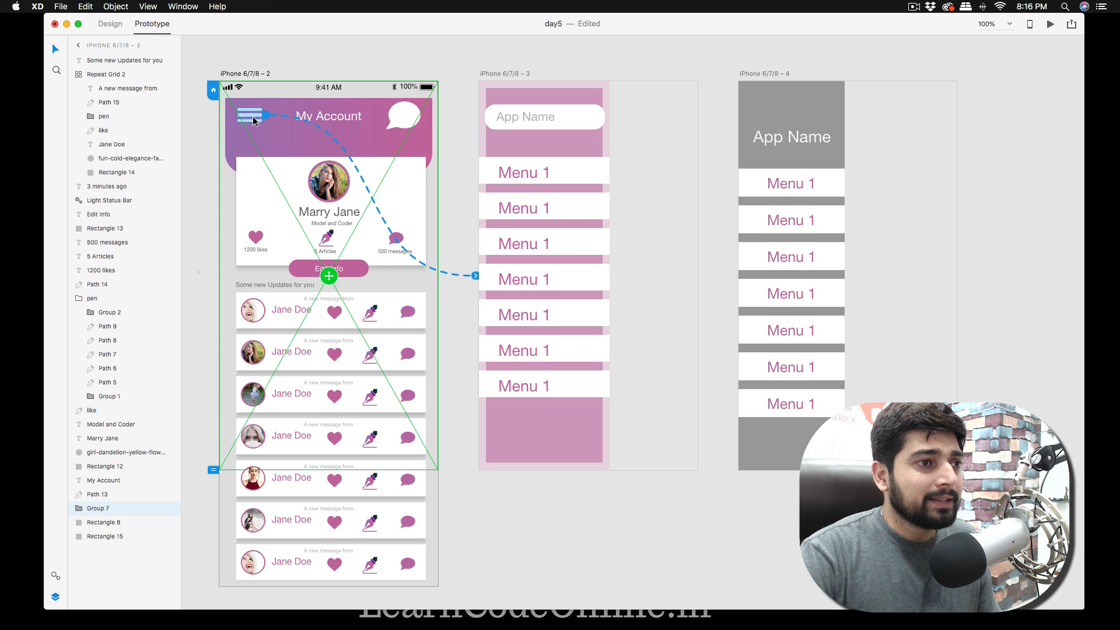
Try to delete the hamburger icon's existing link to the iPhone 6/7/8 – 3 artboard.
key("Delete")
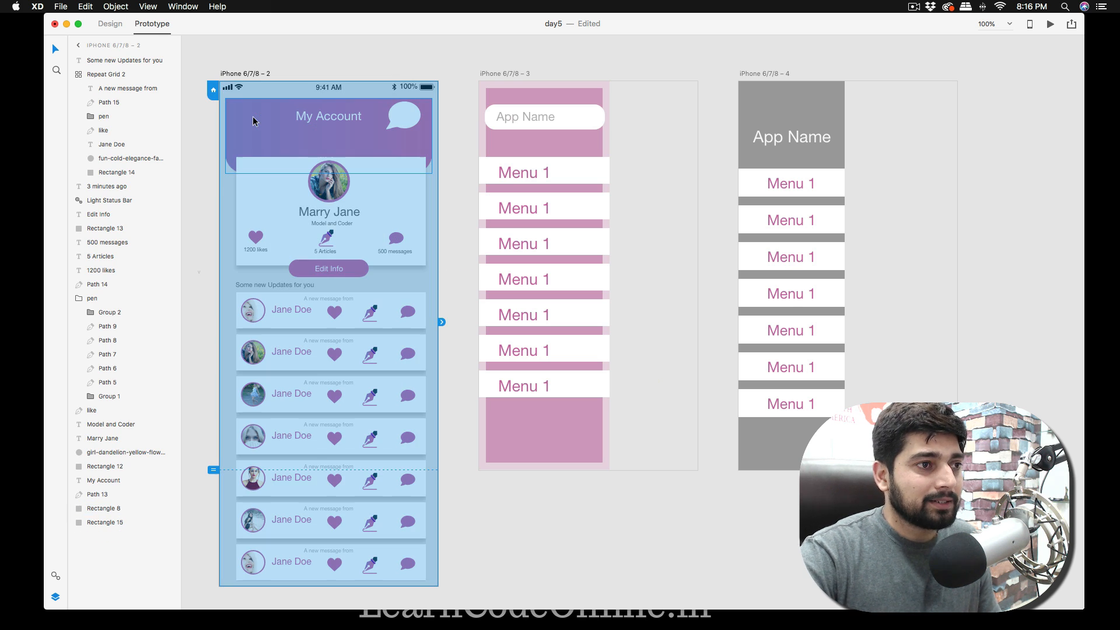
key("super+z")
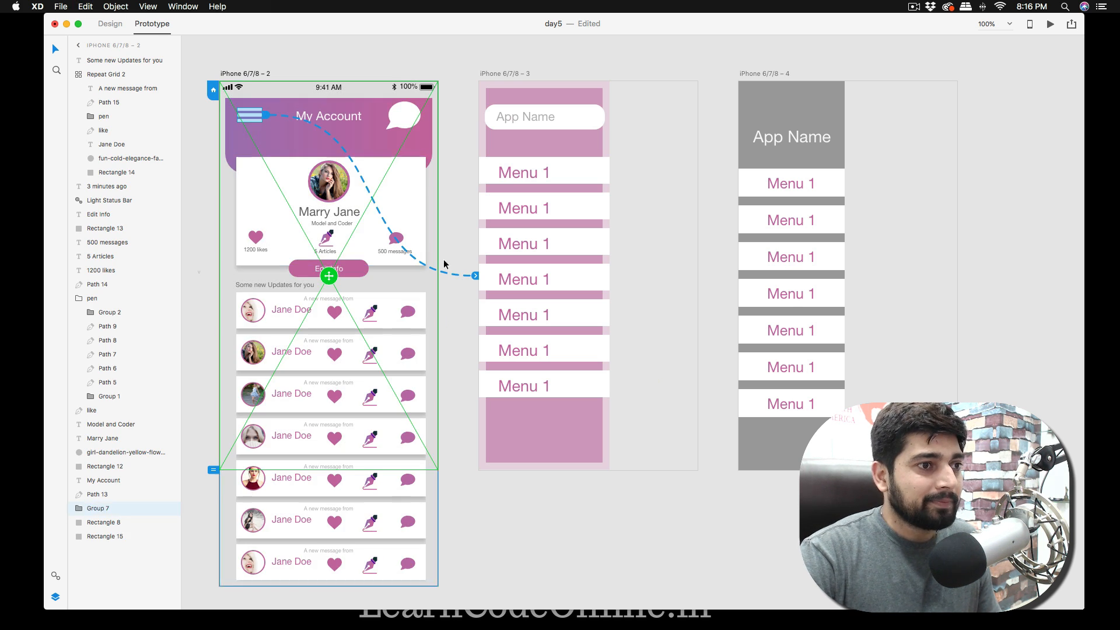
left_click(475, 276)
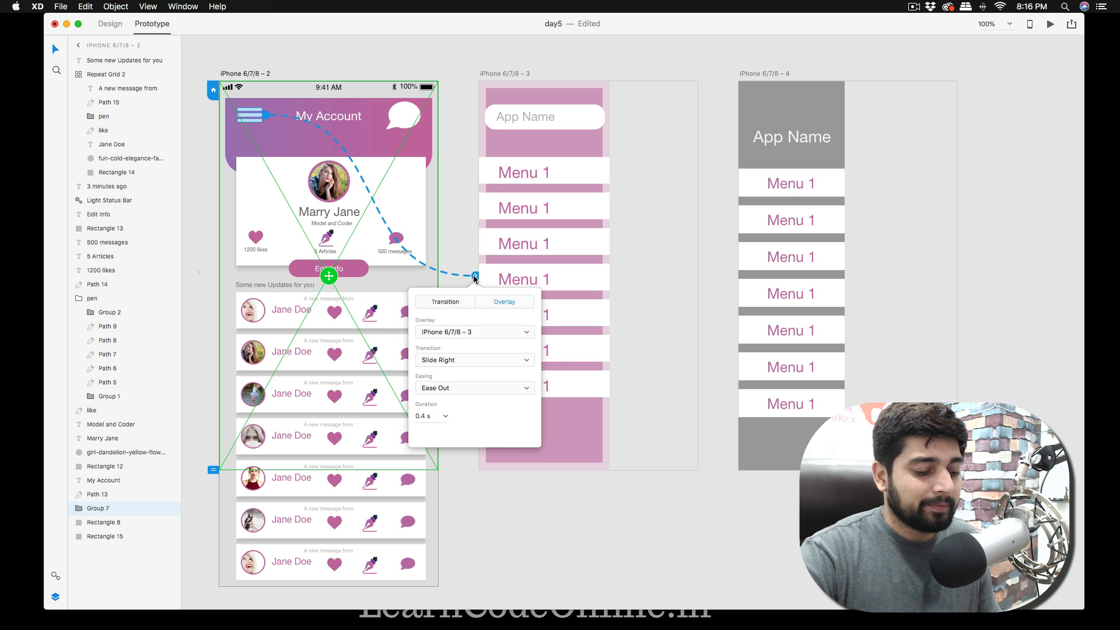
key("Delete")
key("super+z")
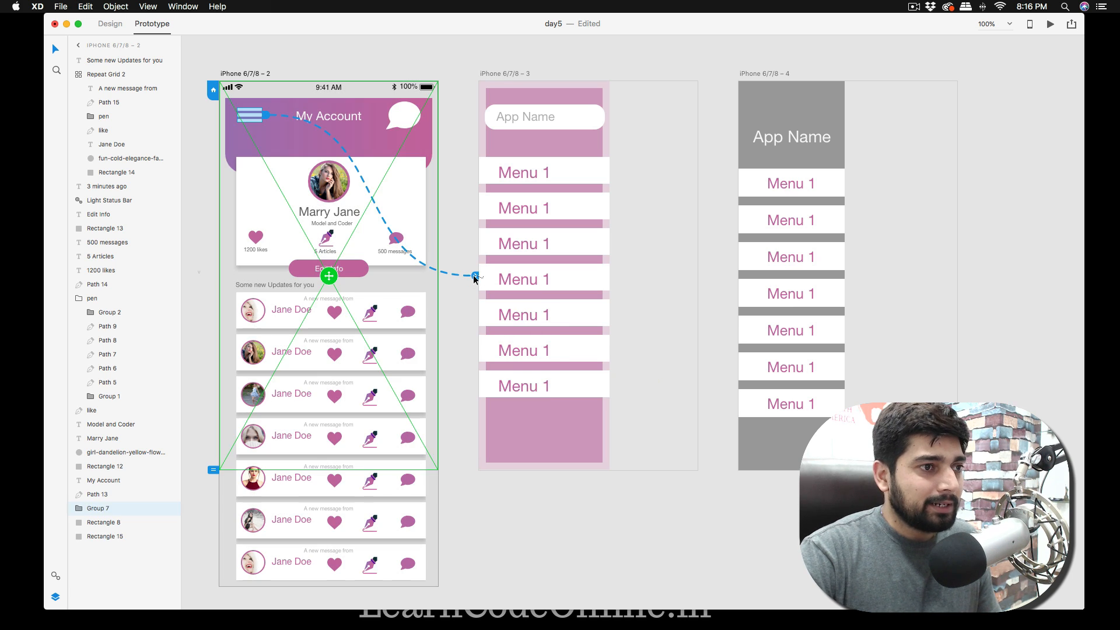
left_click(467, 292)
left_click(258, 120)
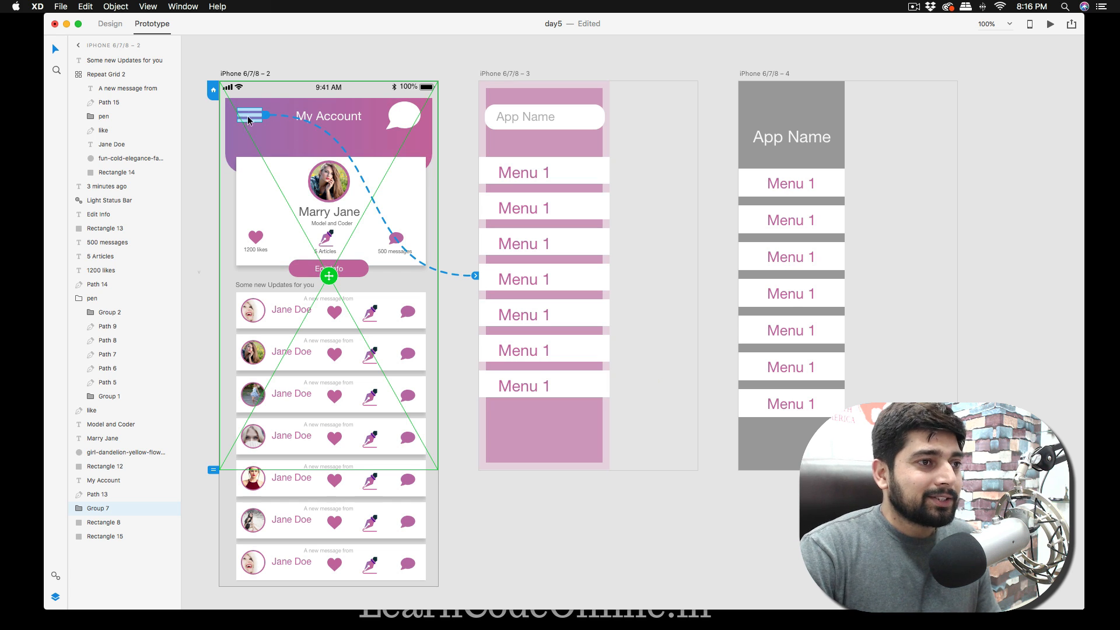
left_click(307, 56)
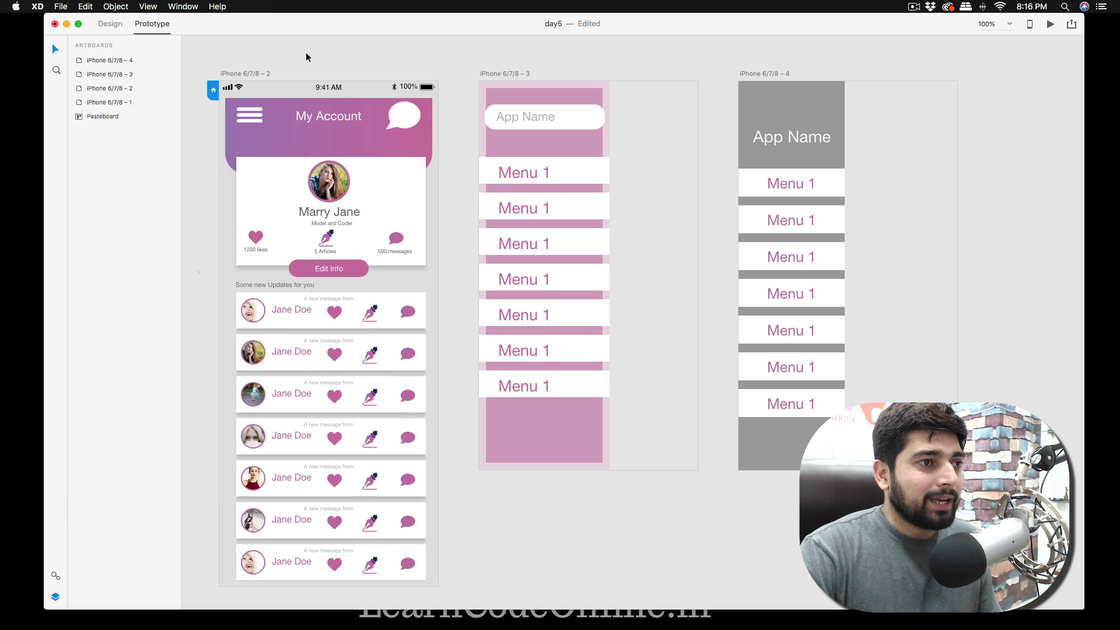
left_click(250, 116)
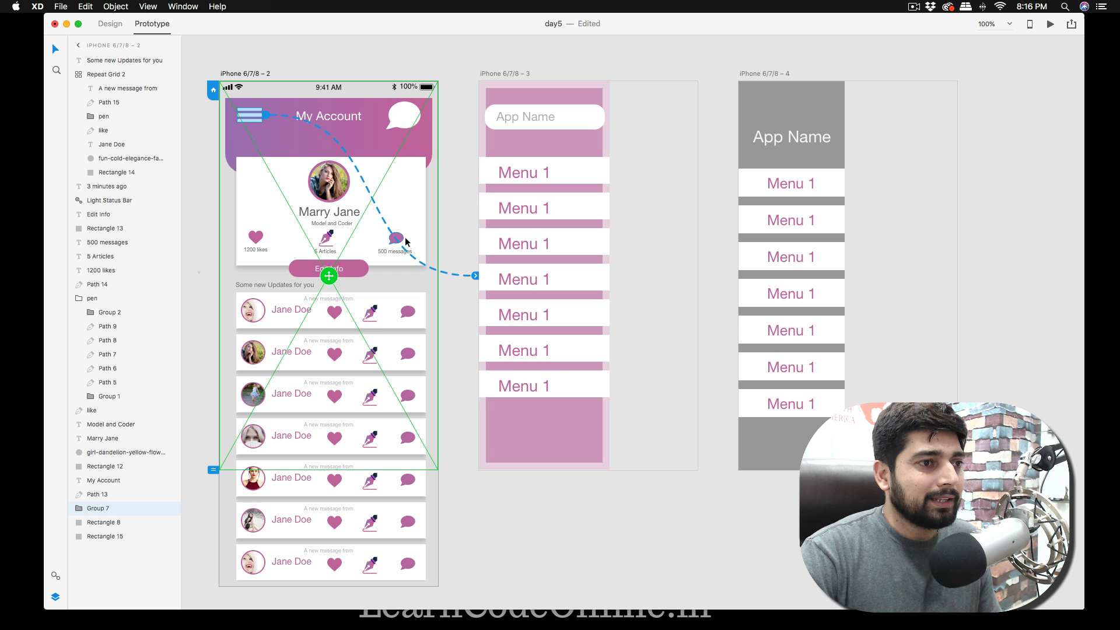
left_click(475, 275)
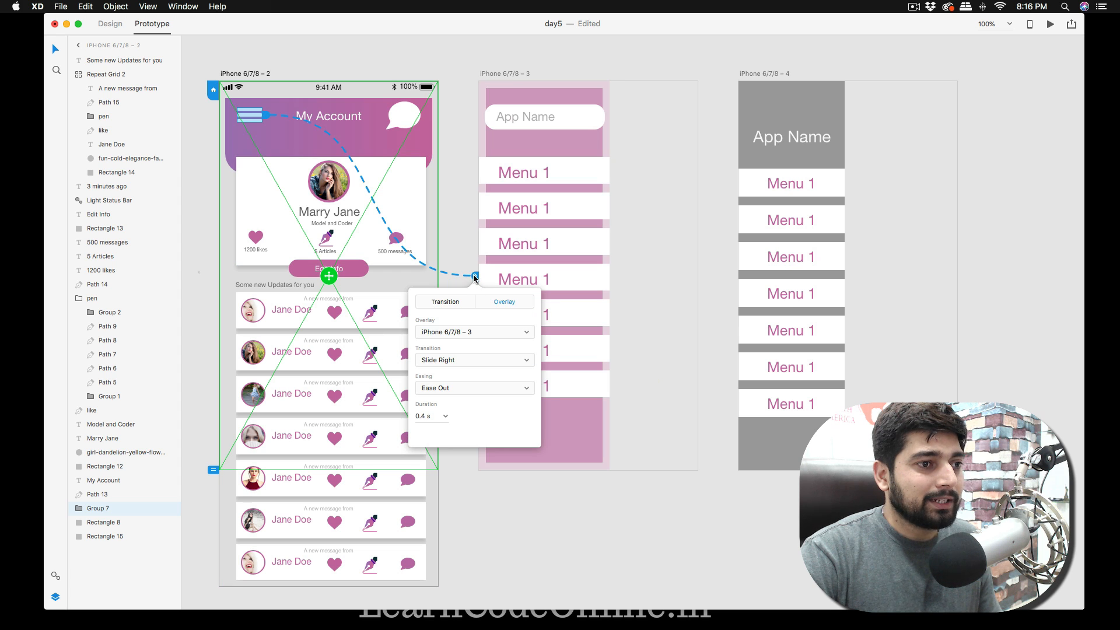
left_click(445, 302)
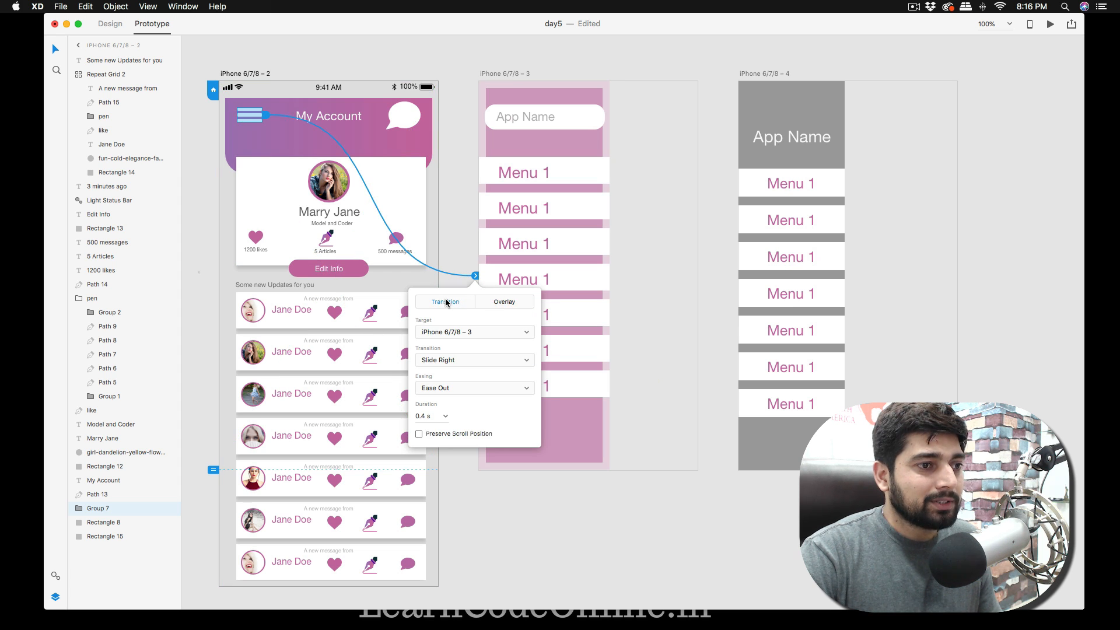
key("Delete")
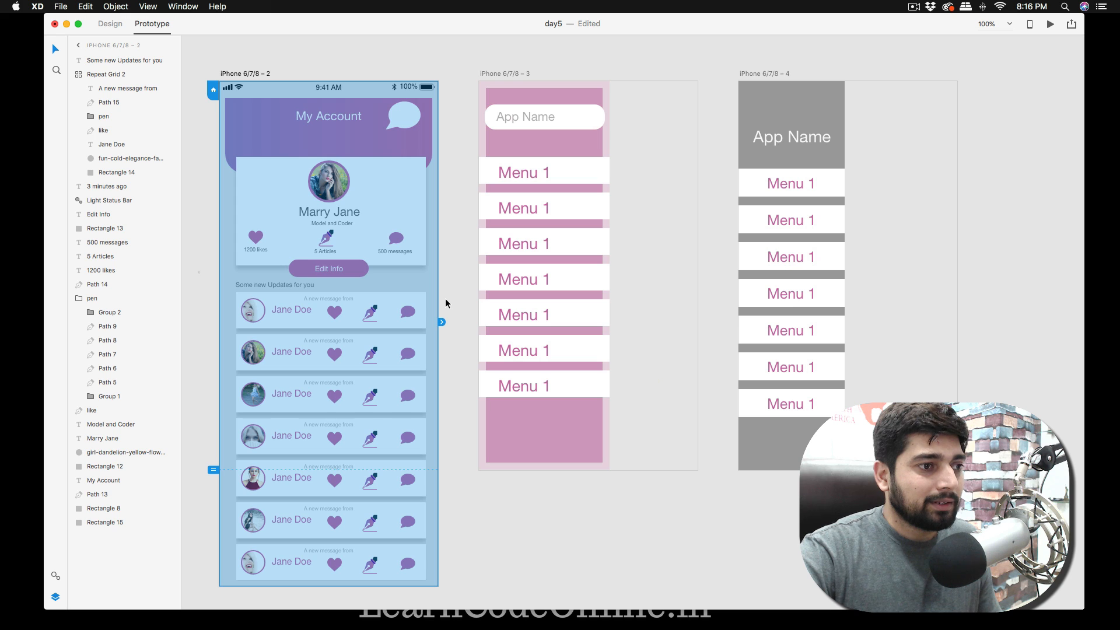
key("super+z")
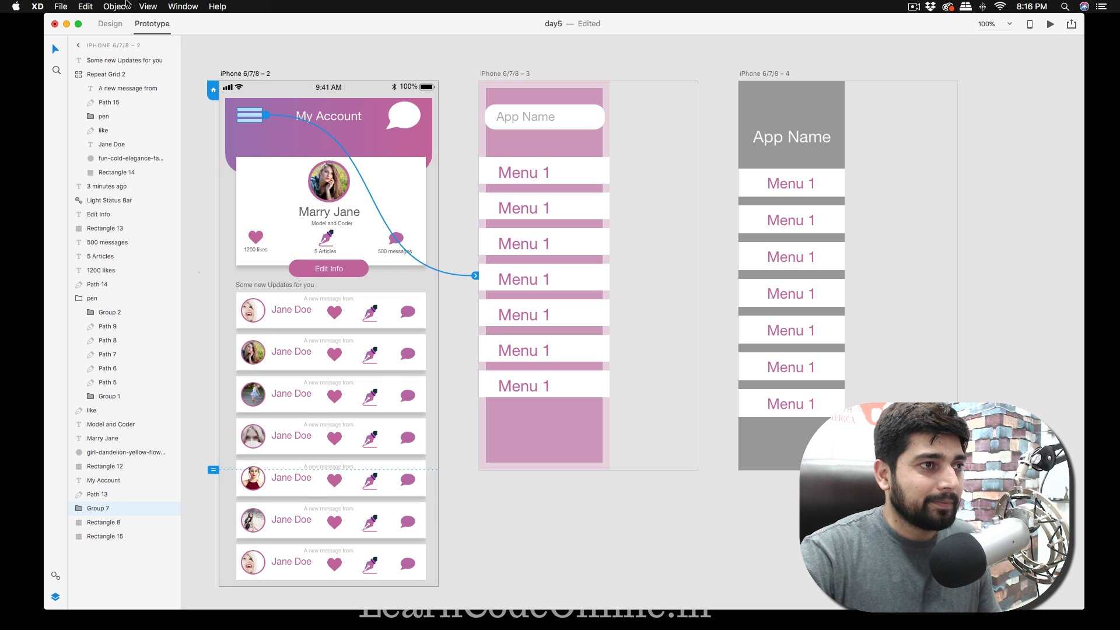
Relink the hamburger icon from iPhone 6/7/8 – 3 to iPhone 6/7/8 – 4 as an Overlay with the Slide Right transition.
left_click_drag(266, 115, 277, 117)
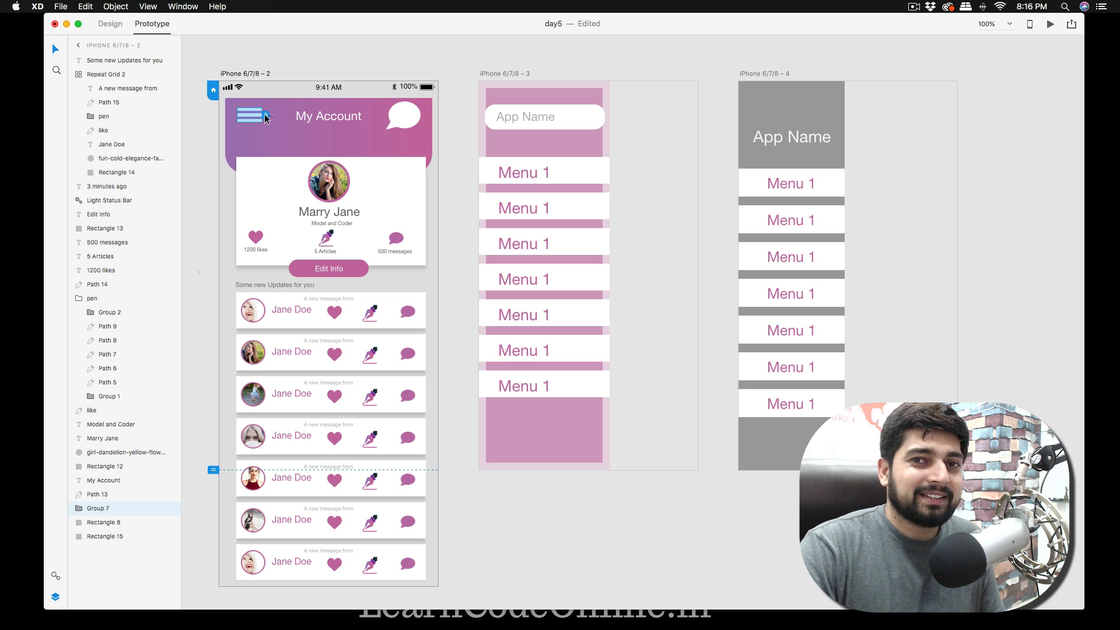
left_click_drag(268, 116, 750, 247)
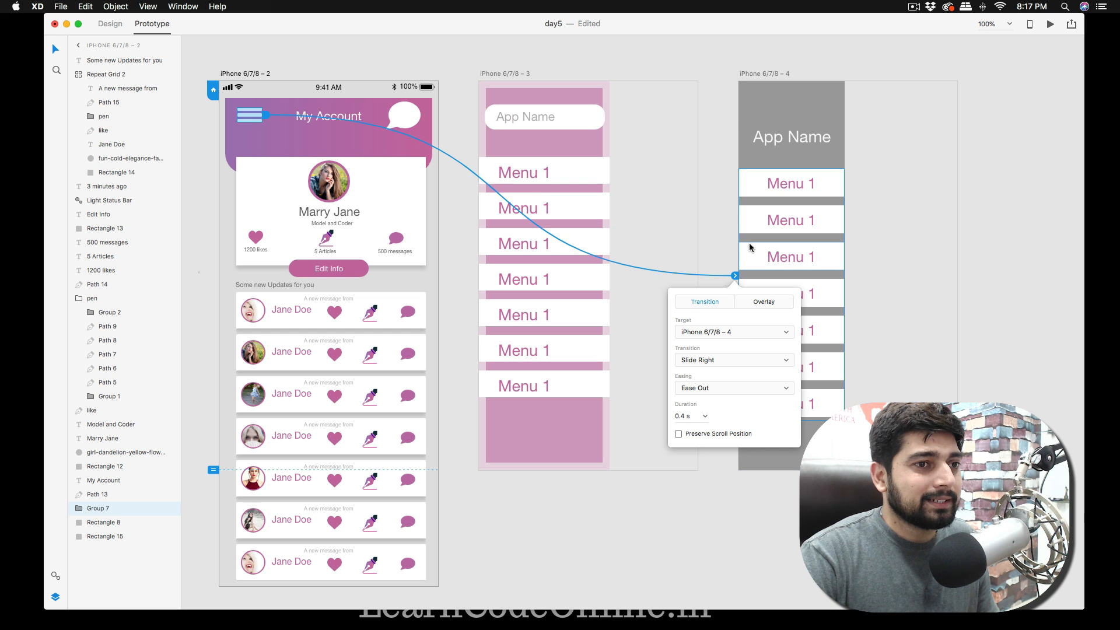
left_click(768, 302)
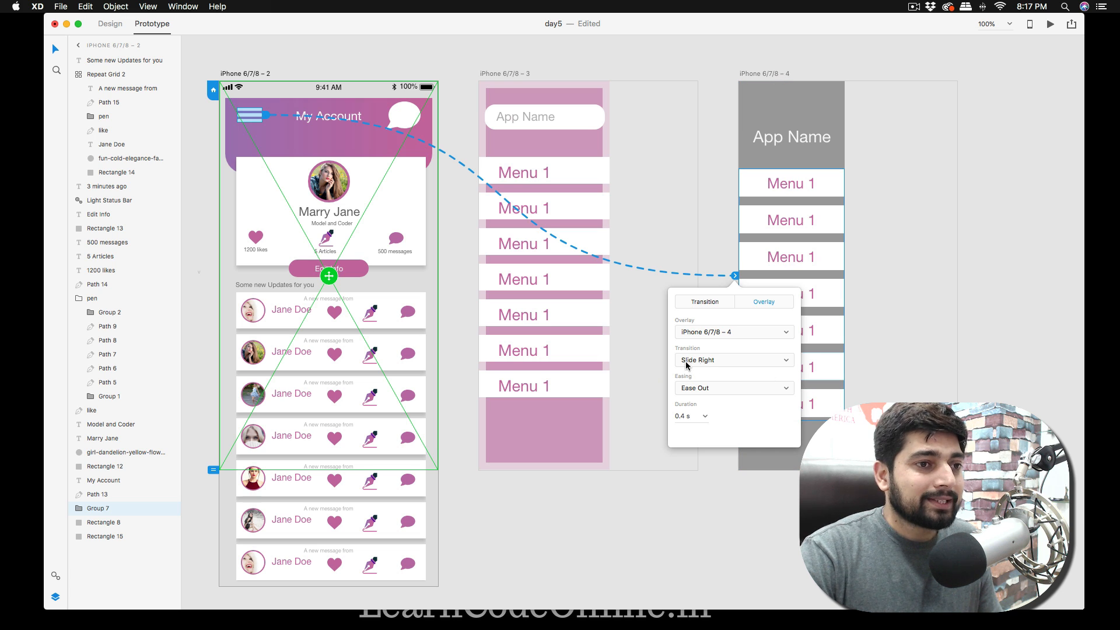
left_click(728, 363)
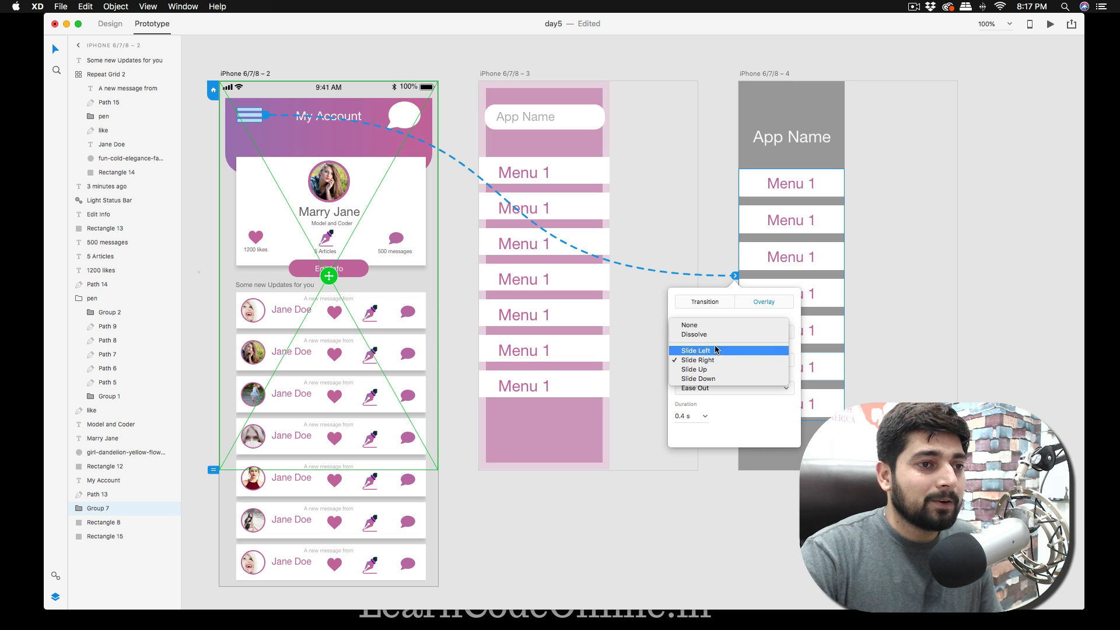
left_click(723, 361)
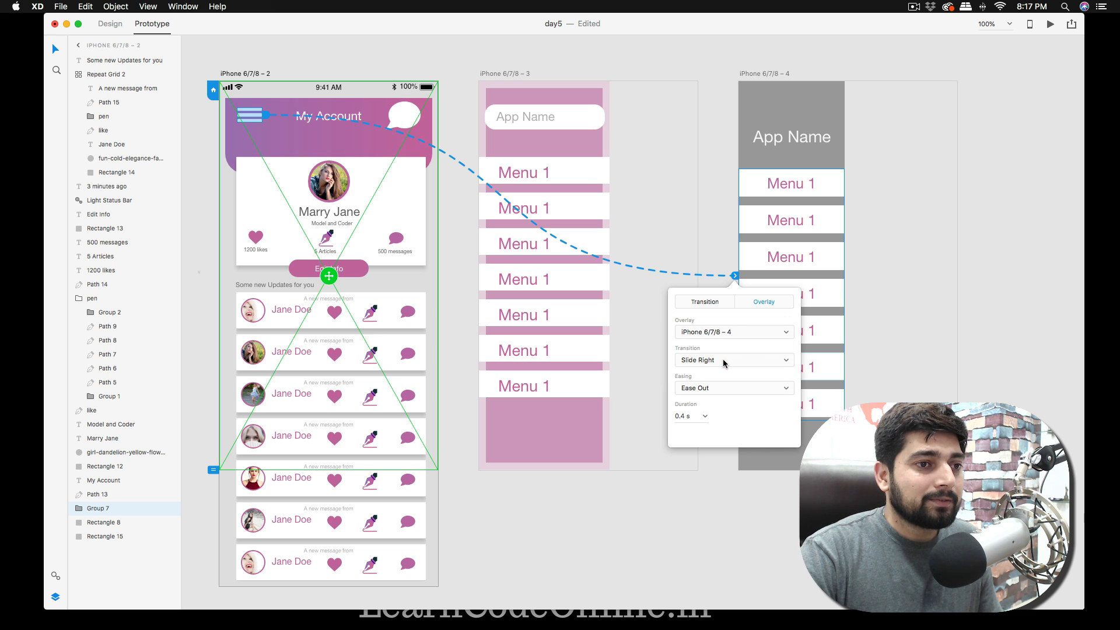
left_click(718, 226)
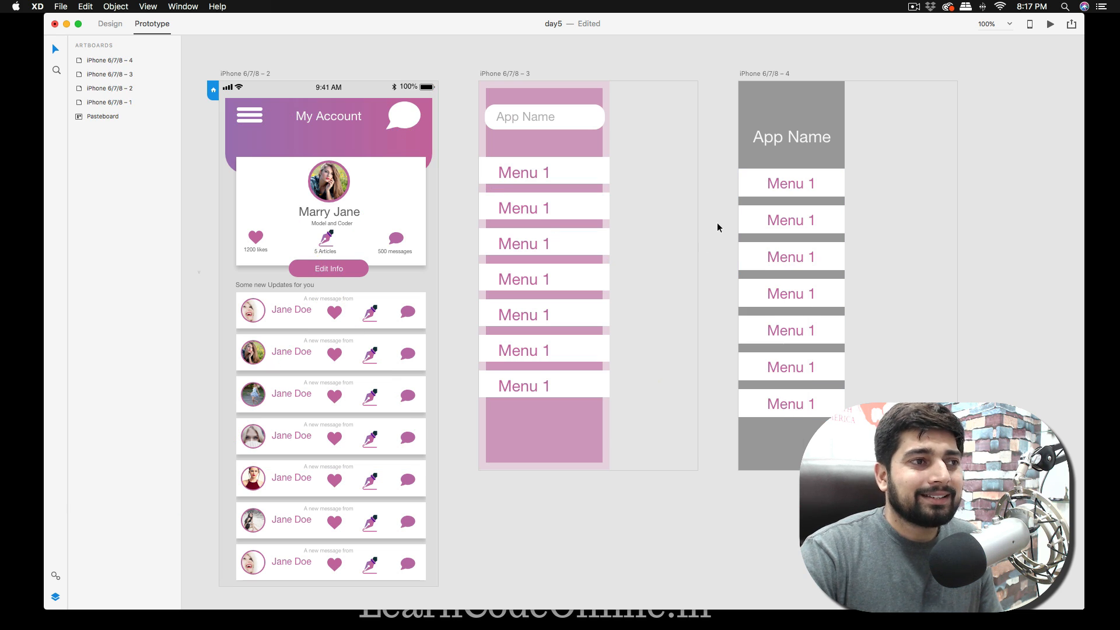
Preview the prototype and test opening and closing the side menu overlay from the hamburger icon.
left_click(1050, 24)
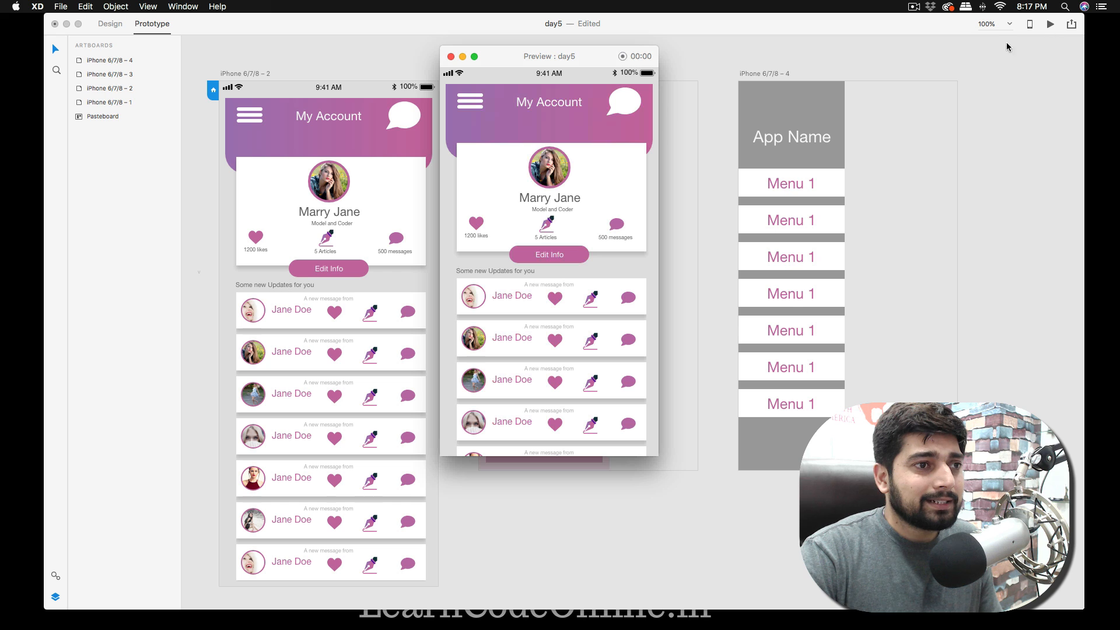
left_click(474, 104)
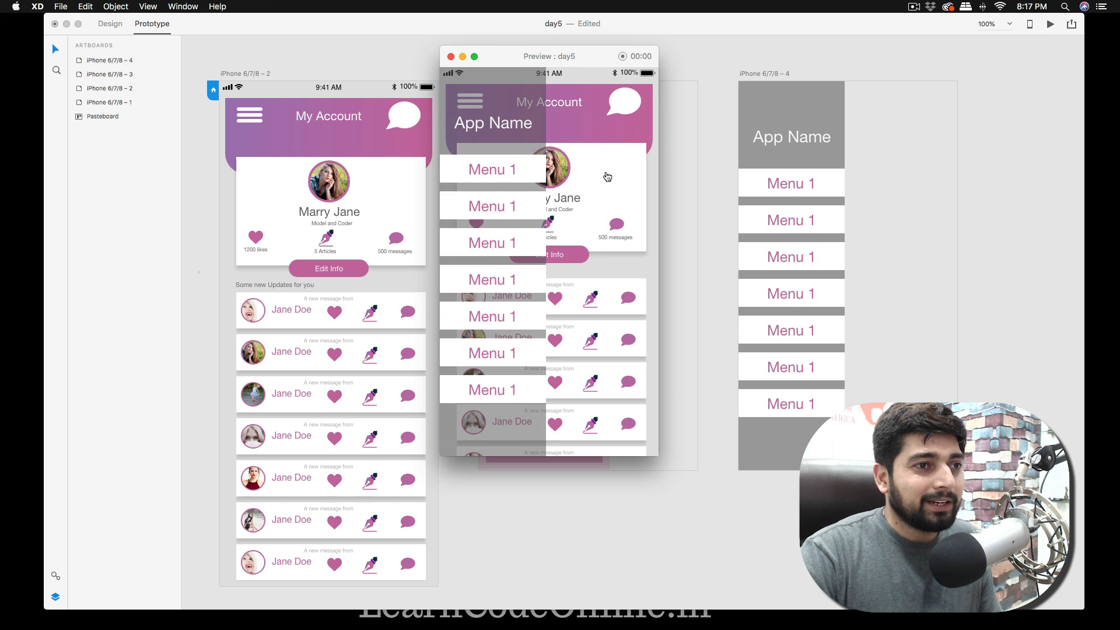
left_click(606, 152)
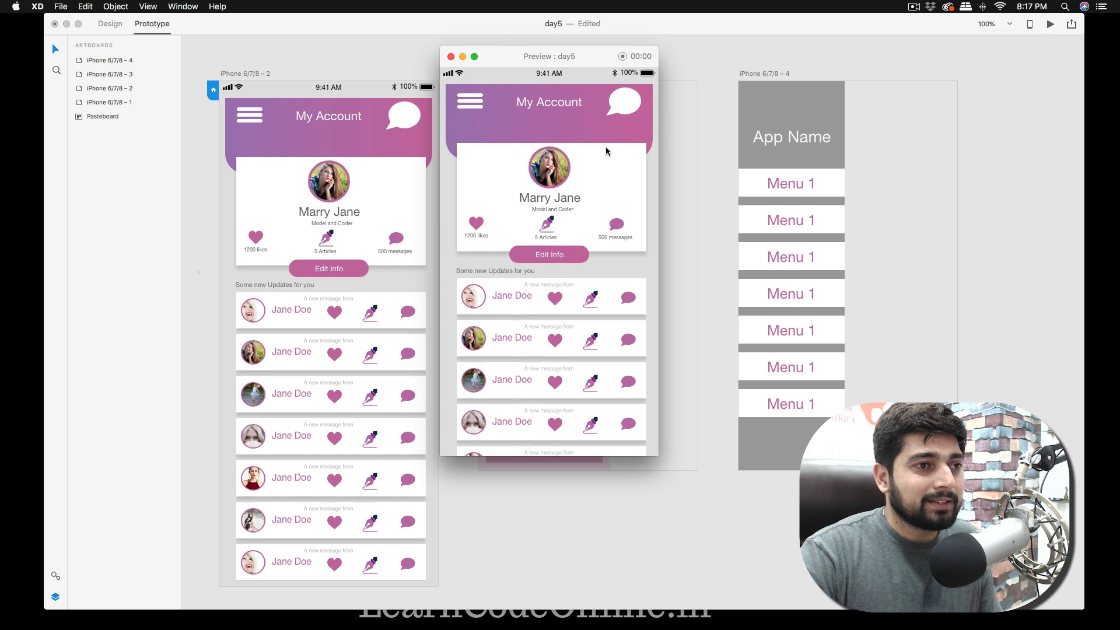
left_click(476, 107)
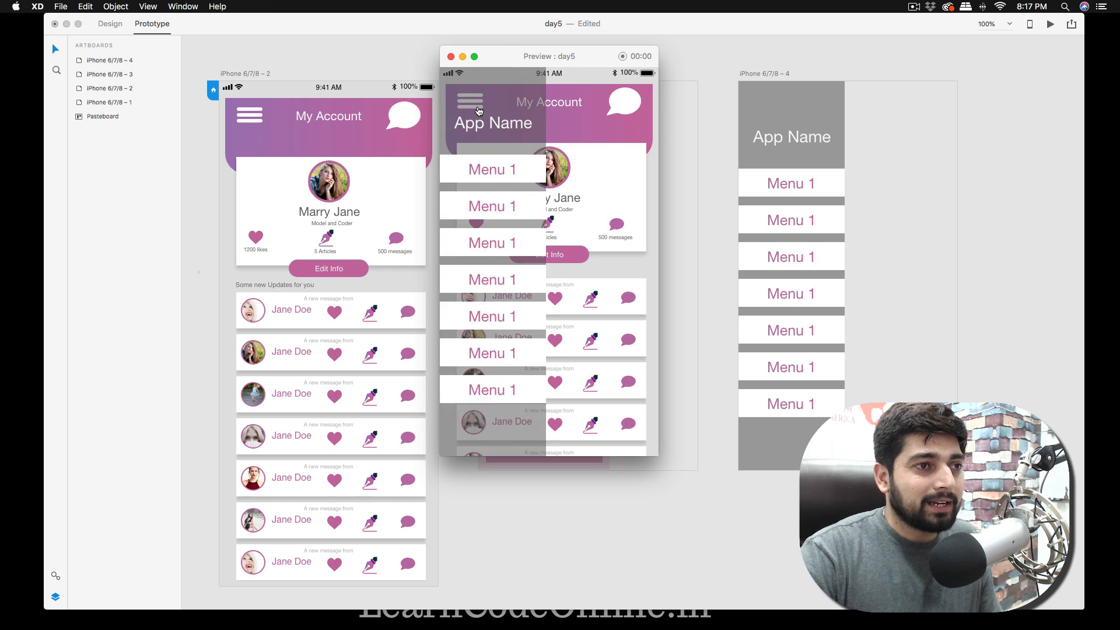
Toggle the side menu overlay repeatedly in the preview to check its slide-in and dismissal, and close the preview window.
left_click(619, 175)
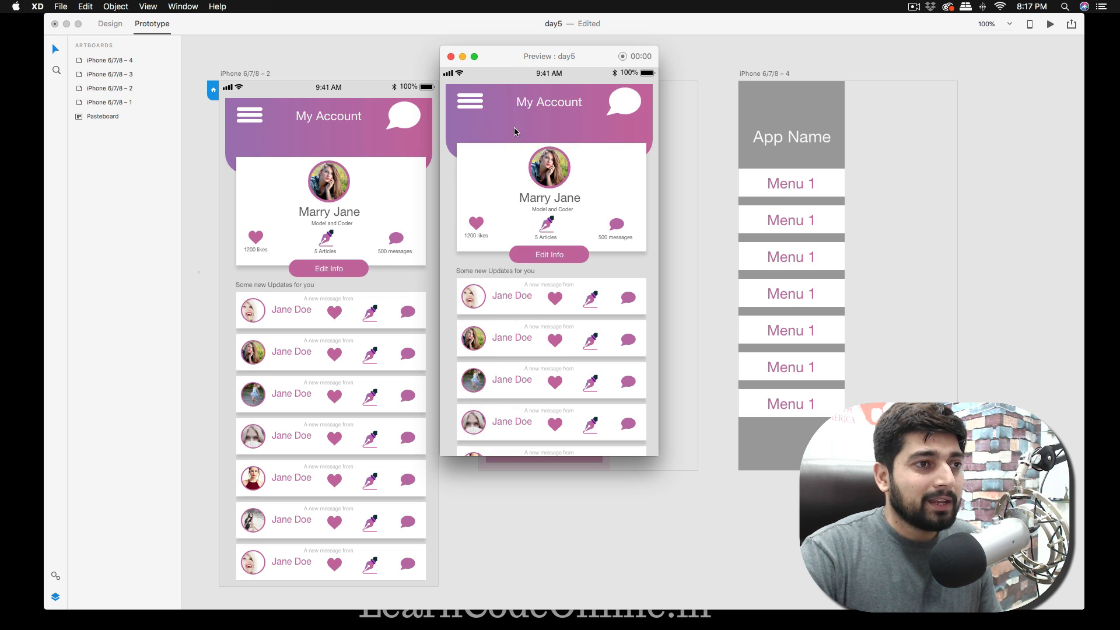
left_click(475, 106)
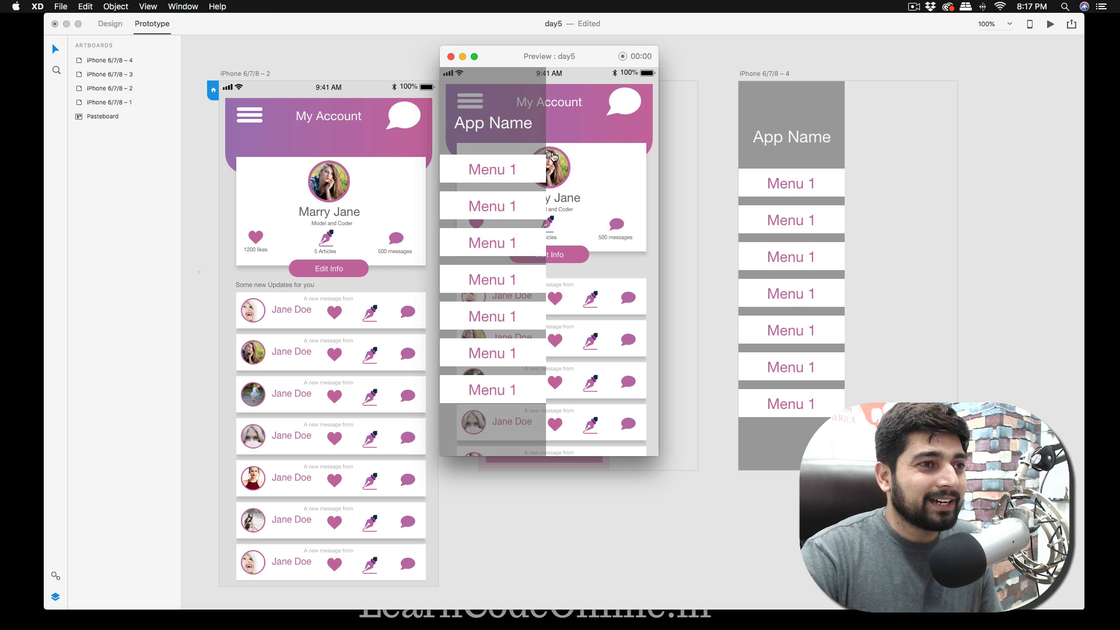
left_click(597, 147)
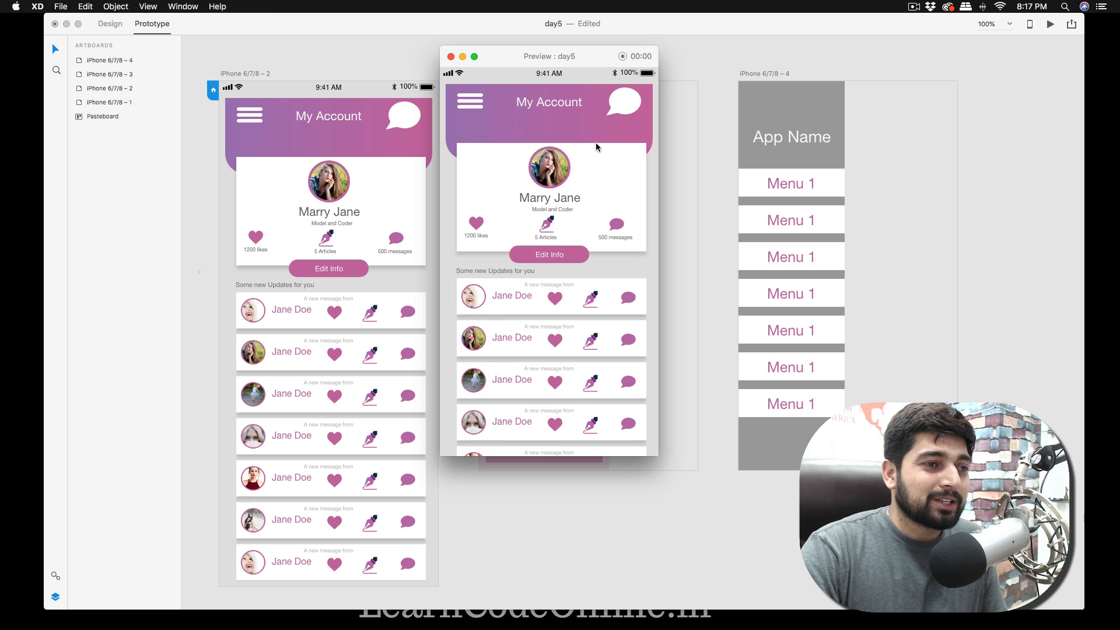
left_click(480, 105)
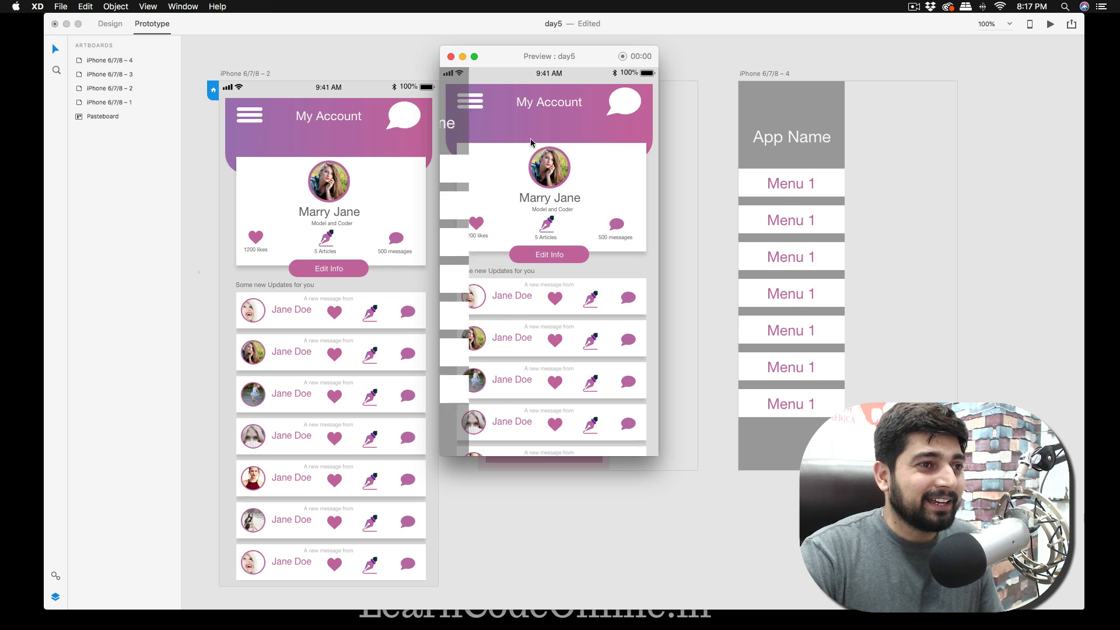
left_click(598, 129)
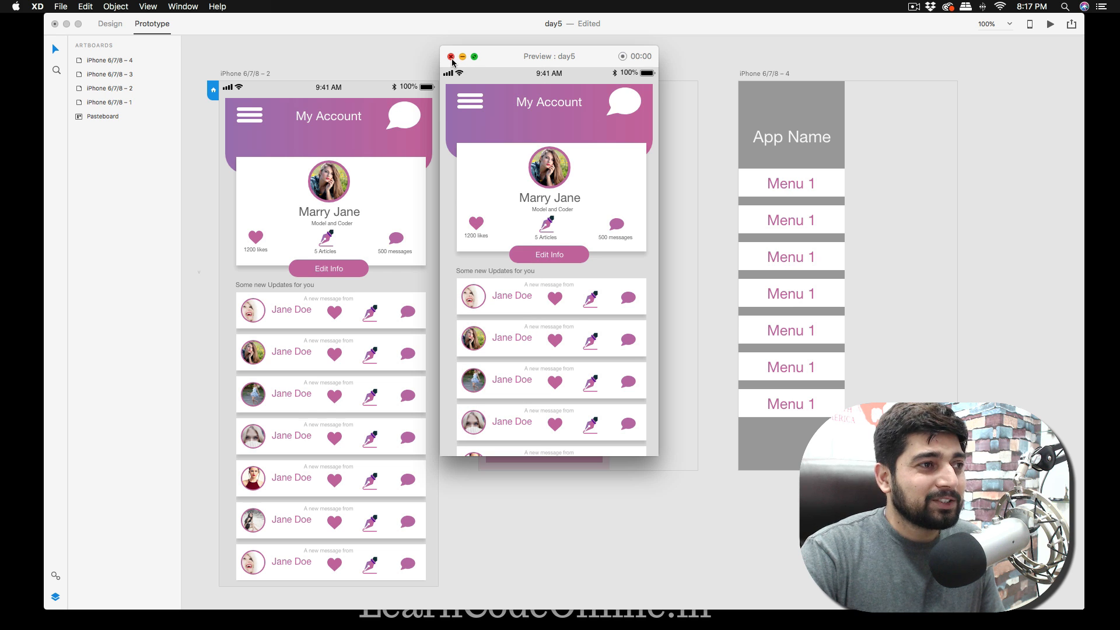
left_click(475, 104)
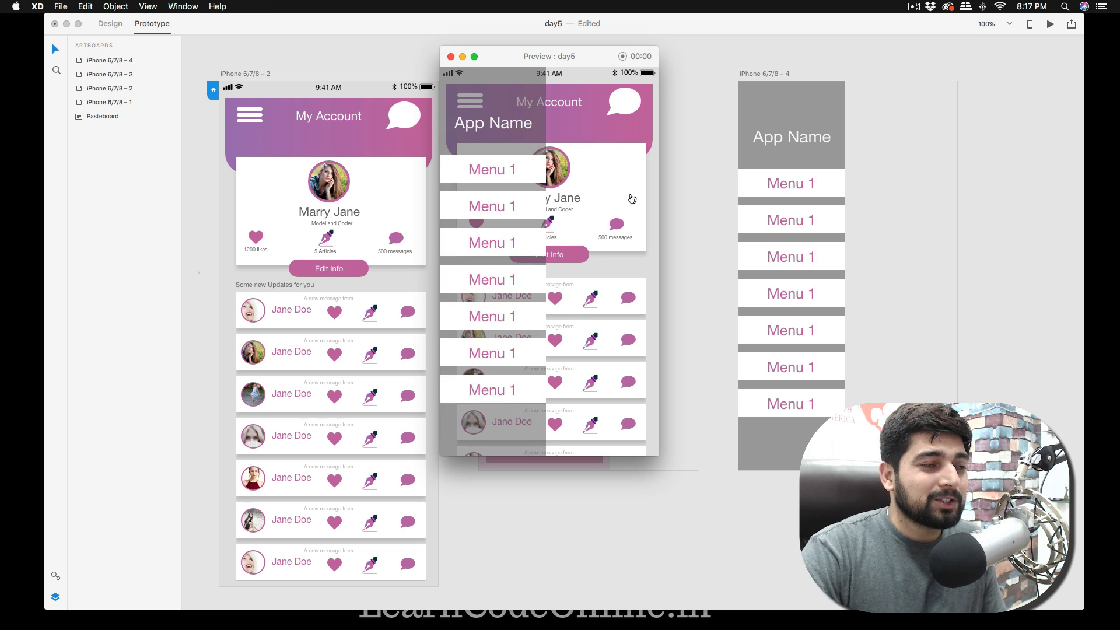
left_click(451, 56)
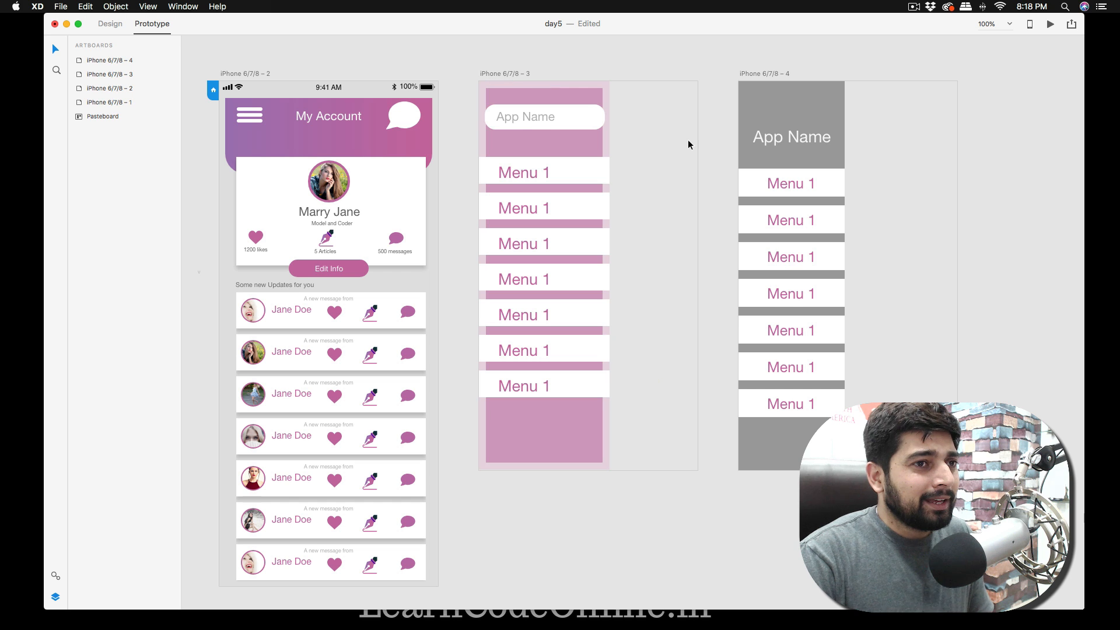